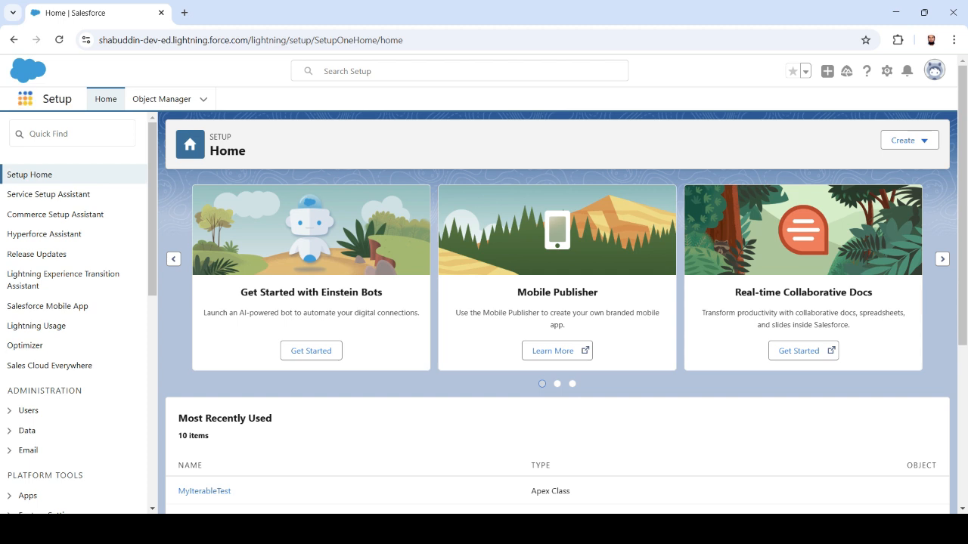
Search the App Launcher for "sales" and expand to the full set of matching apps and items.
click(25, 98)
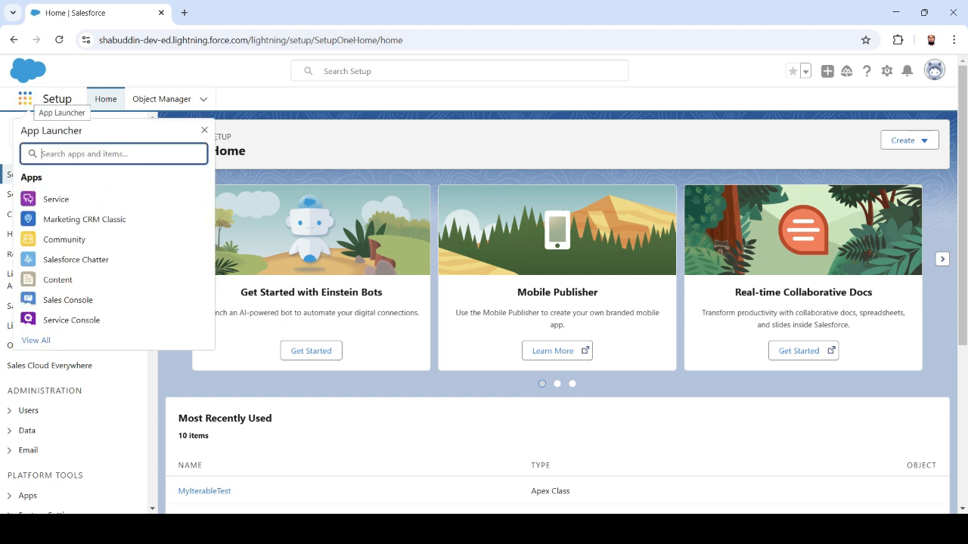
text(sal)
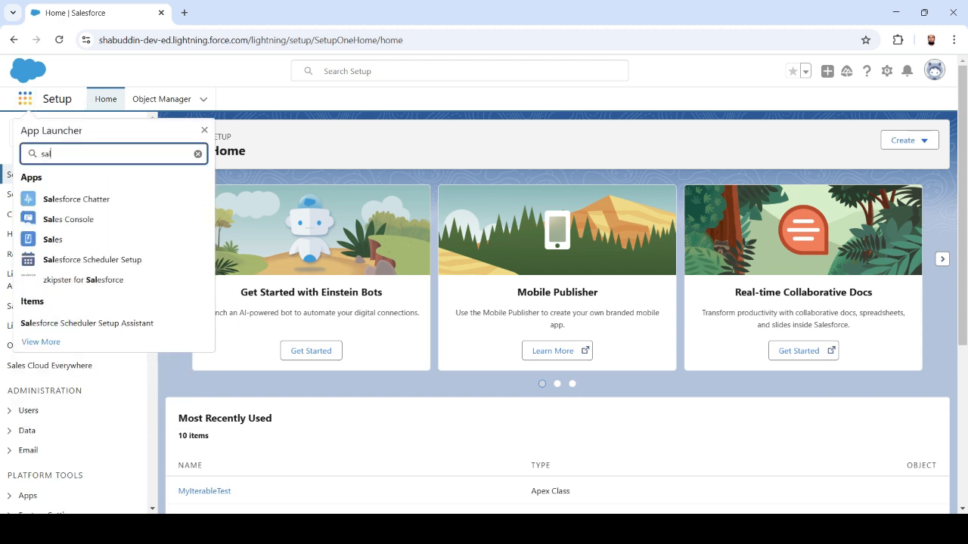
text(es)
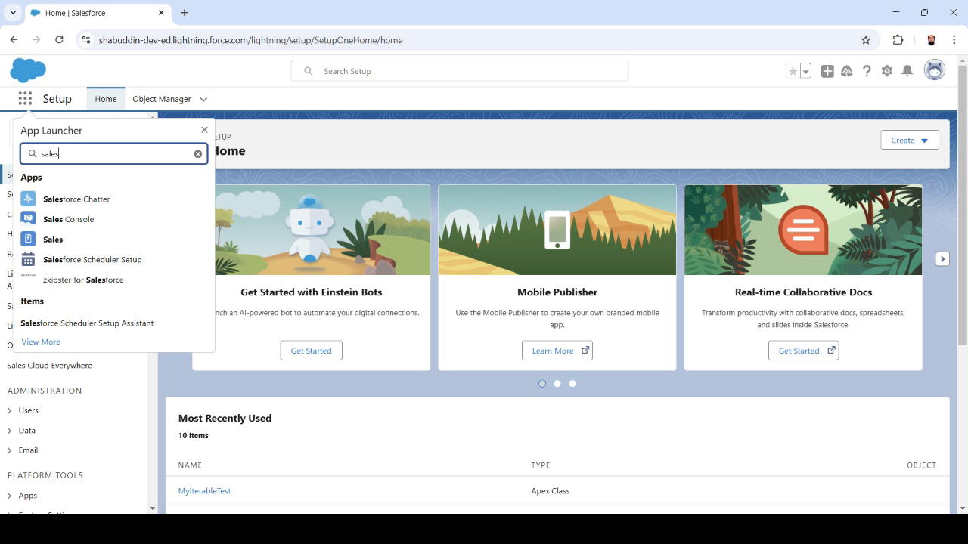
key(BackSpace)
key(BackSpace)
key(BackSpace)
key(BackSpace)
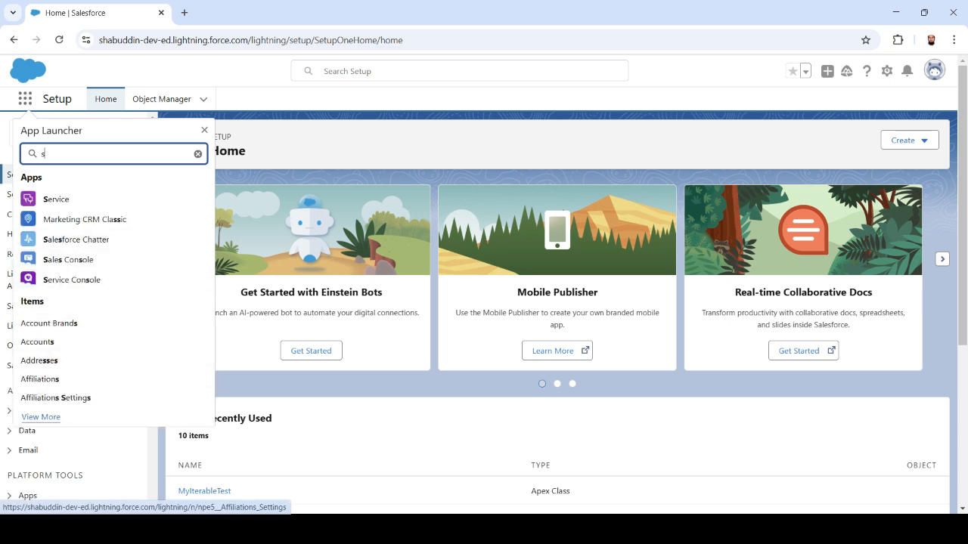
text(a)
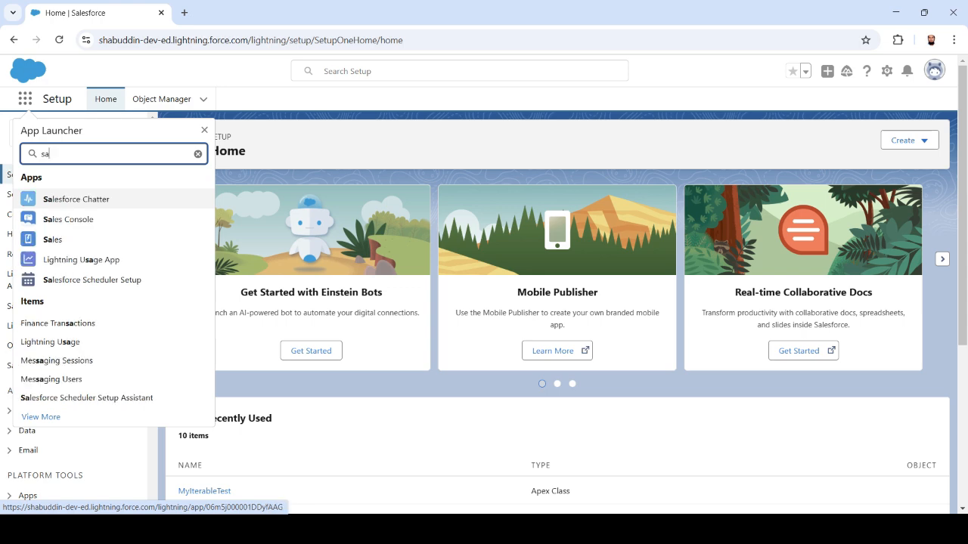
text(les)
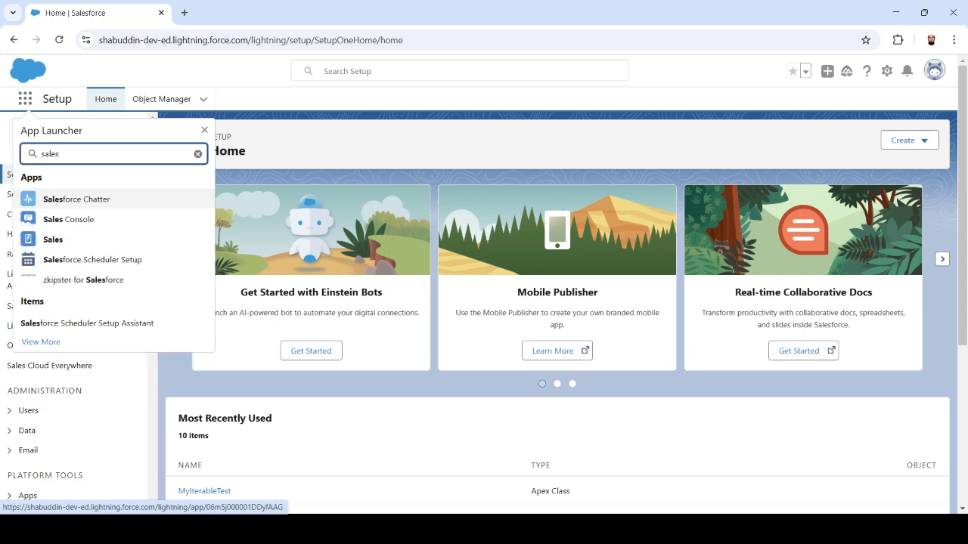
click(41, 342)
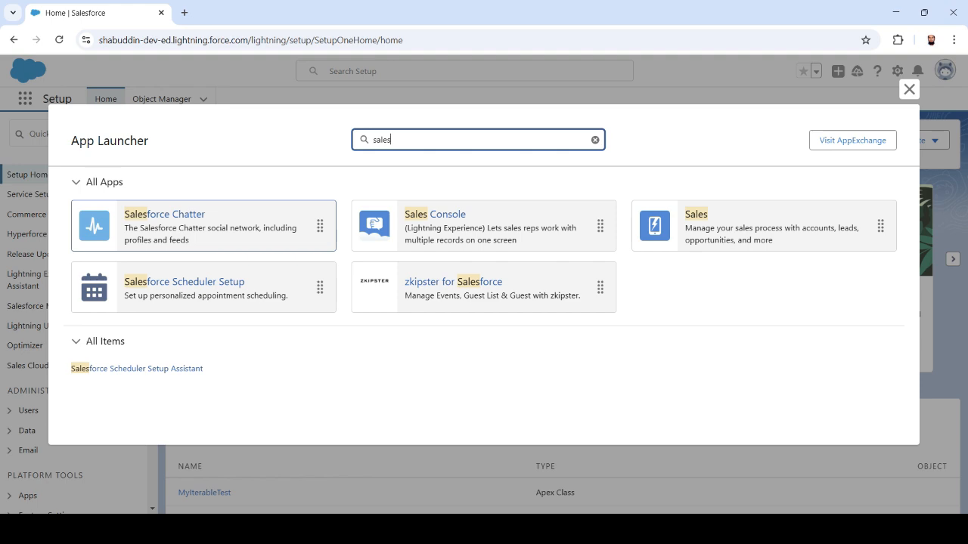
Clear the app search and browse the complete list of available apps.
key(BackSpace)
key(BackSpace)
key(BackSpace)
key(BackSpace)
key(BackSpace)
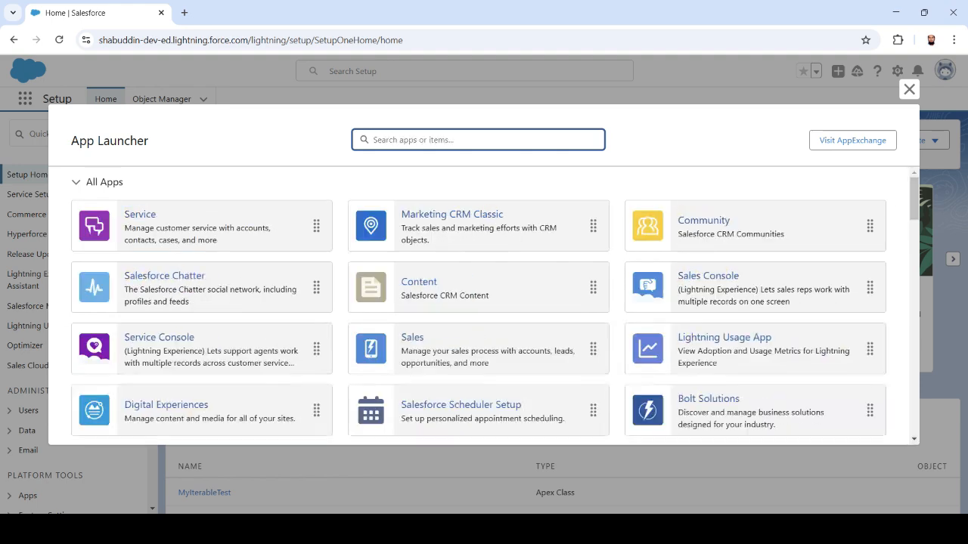
scroll(202, 288, down, 6)
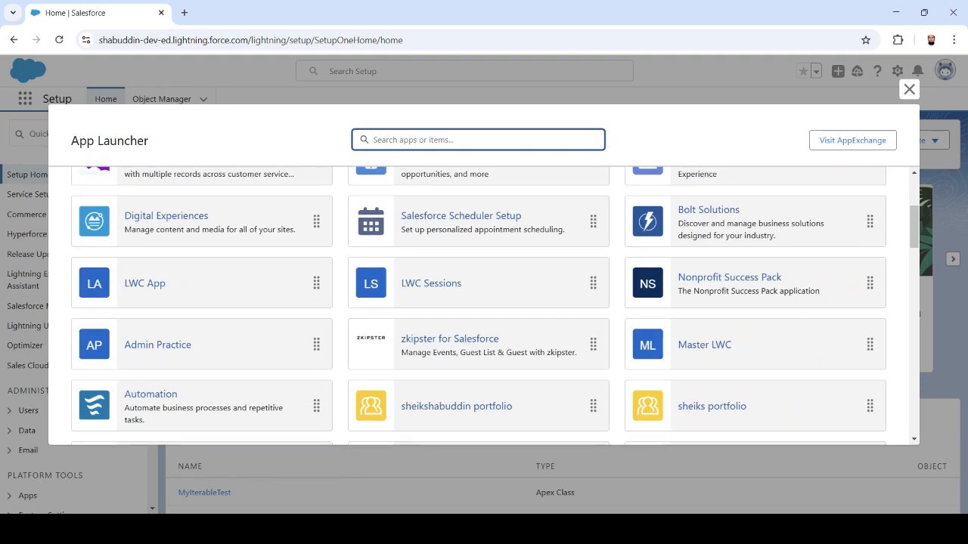
scroll(479, 287, up, 3)
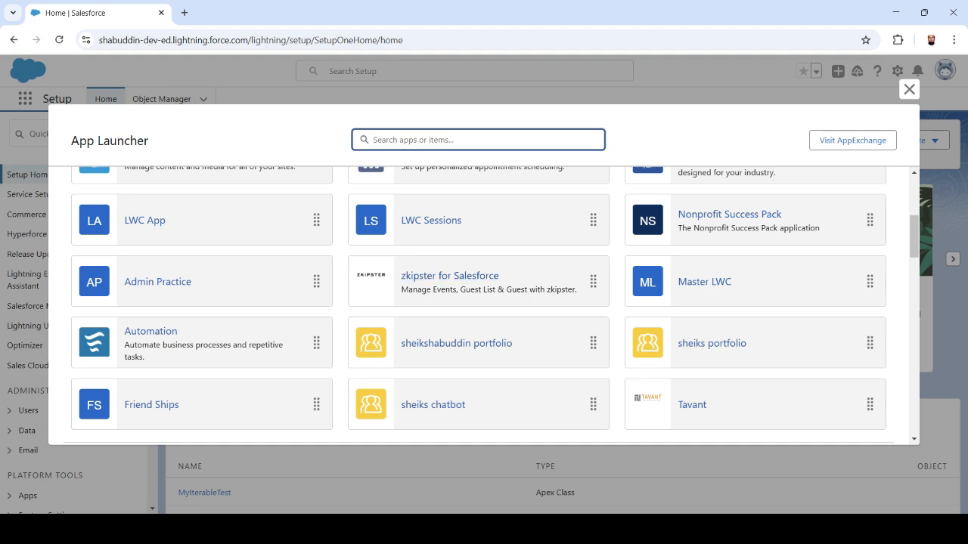
scroll(479, 288, up, 3)
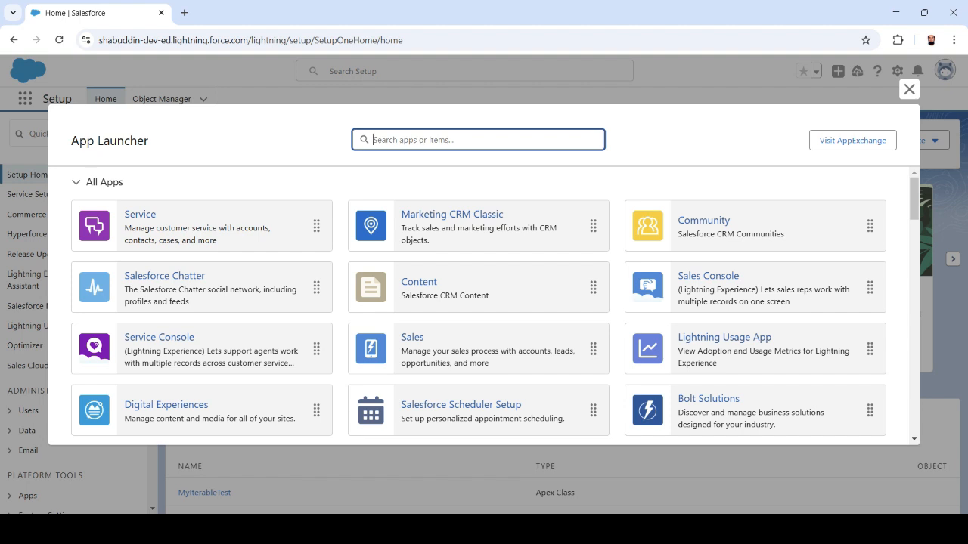
Find the Sales app by searching for "sales" and open it.
text(sales)
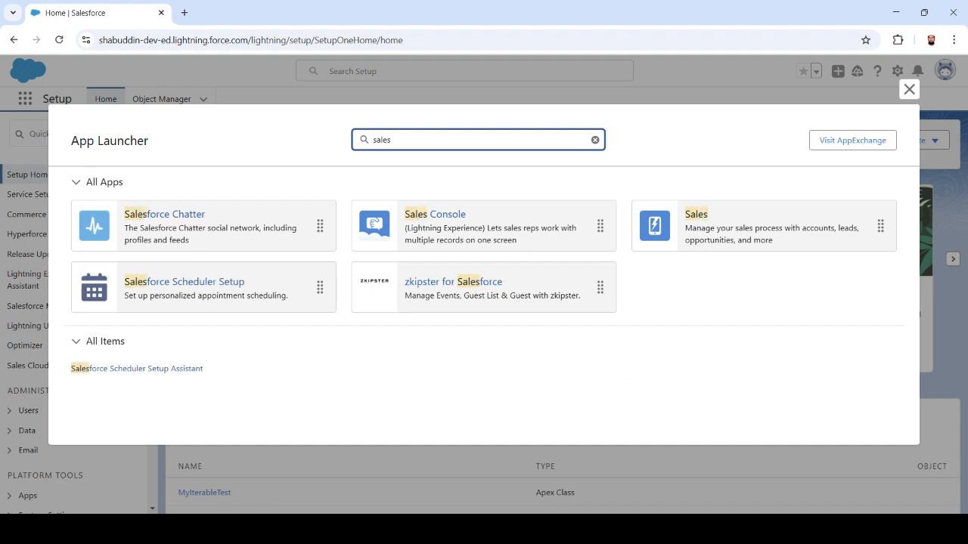
click(696, 215)
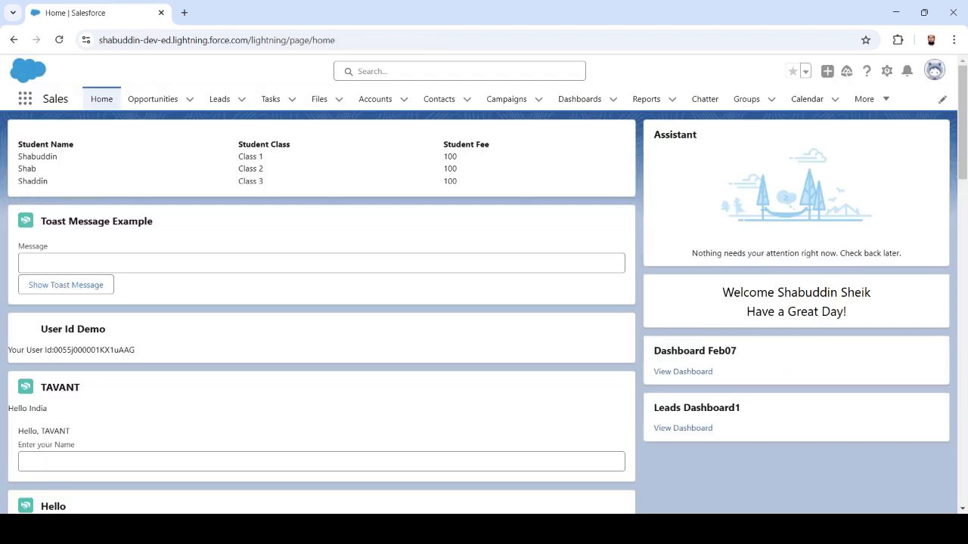
View the Leads, Opportunities and Tasks lists of the Sales app in turn.
click(219, 99)
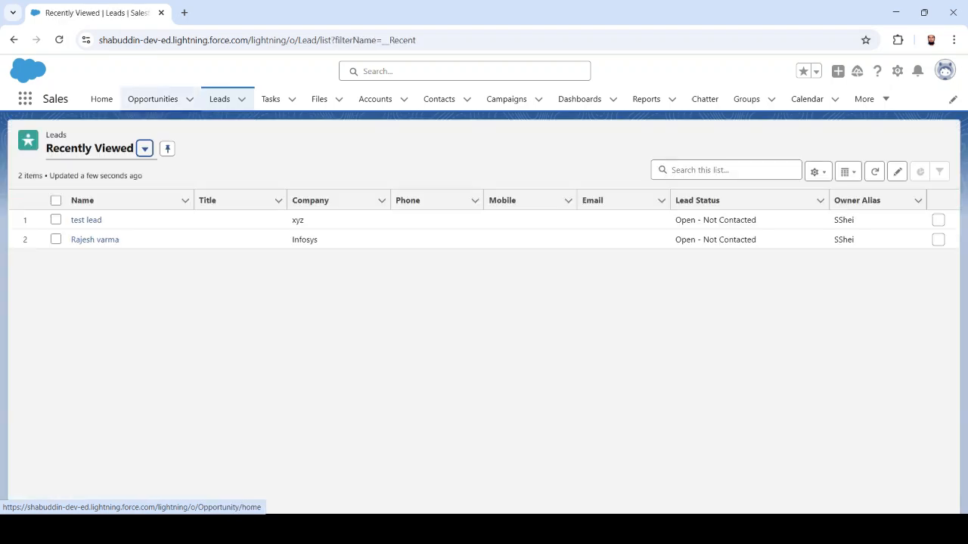
click(152, 99)
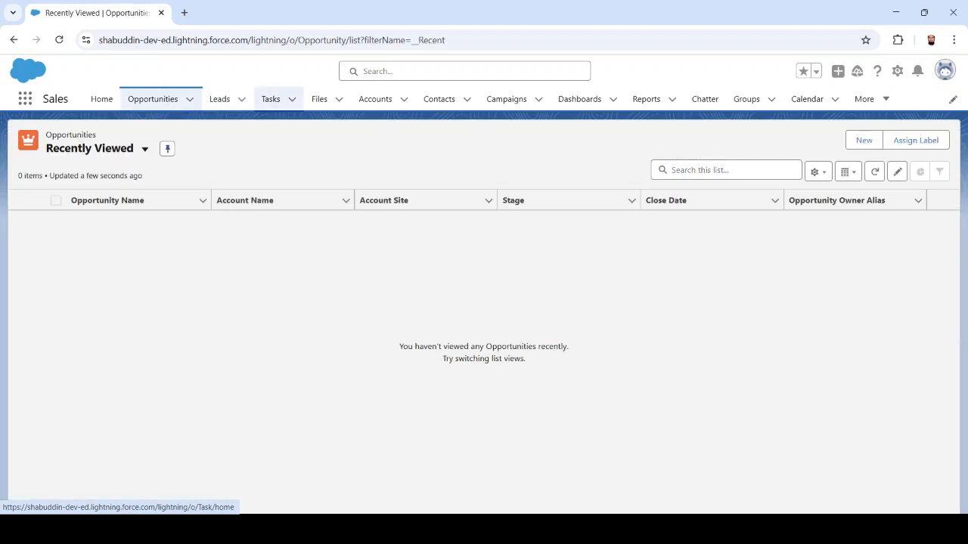
click(271, 99)
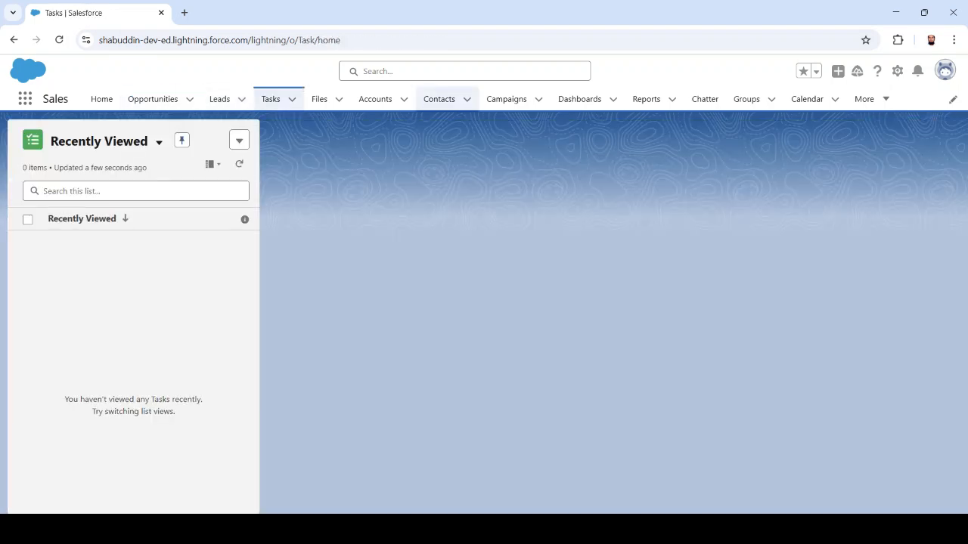
Start a new record in Contacts with the salutation Mr. and fill in the contact's last name.
click(439, 99)
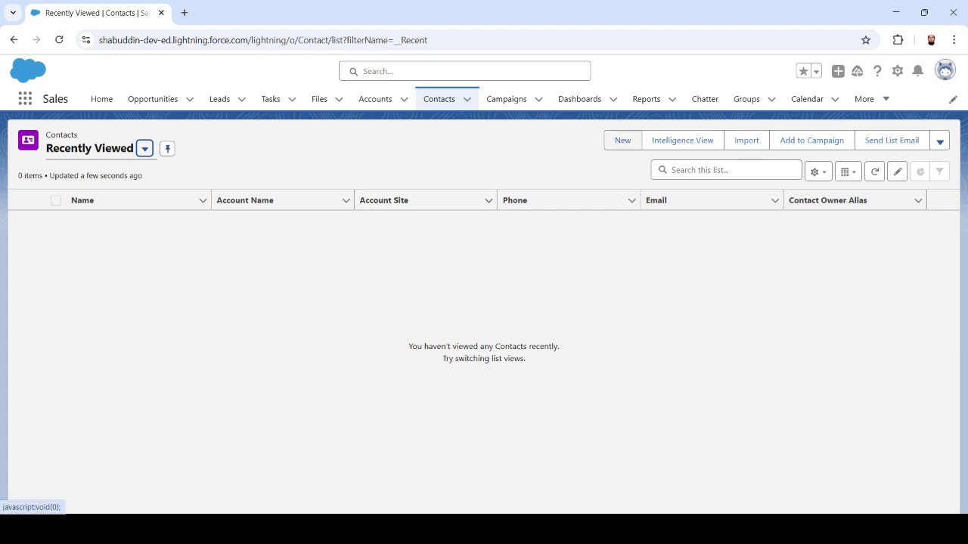
click(622, 141)
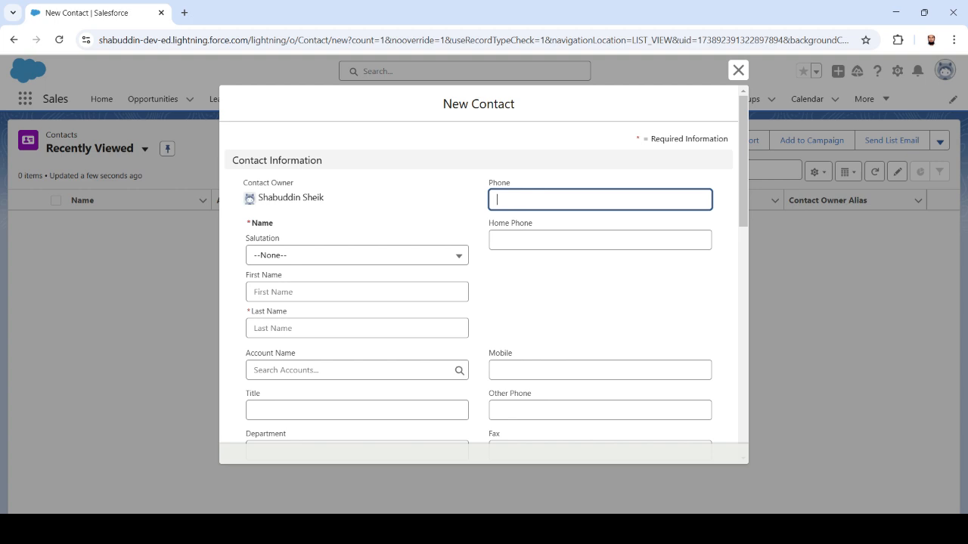
click(357, 256)
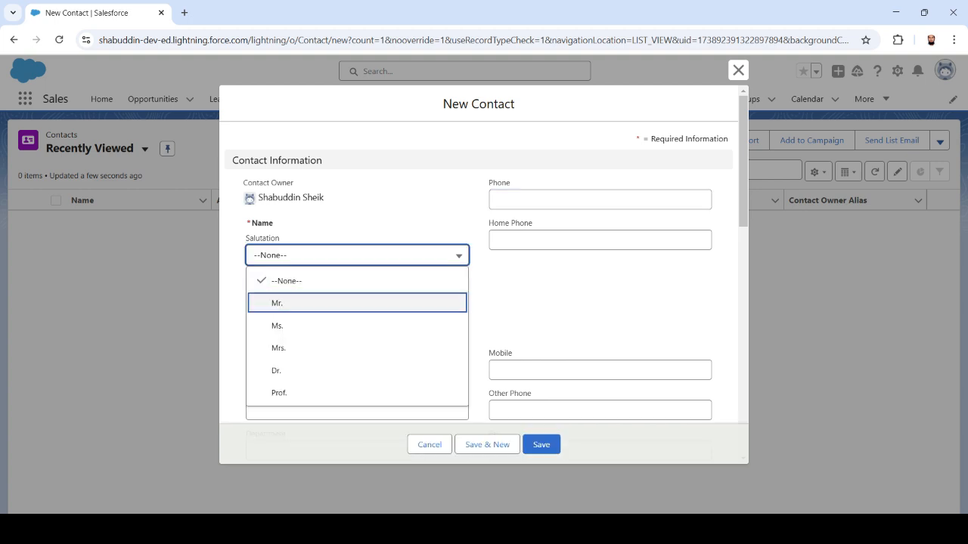
click(357, 302)
click(357, 328)
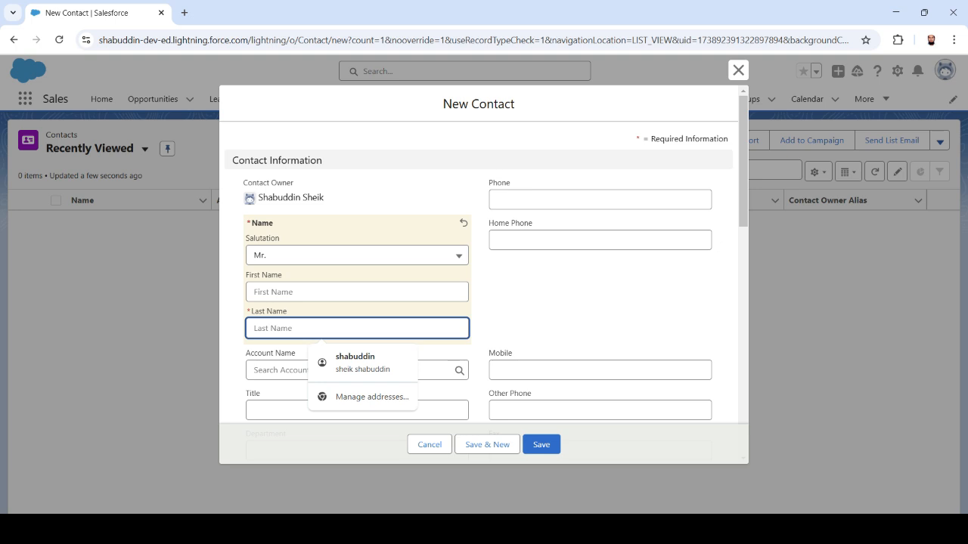
text(john)
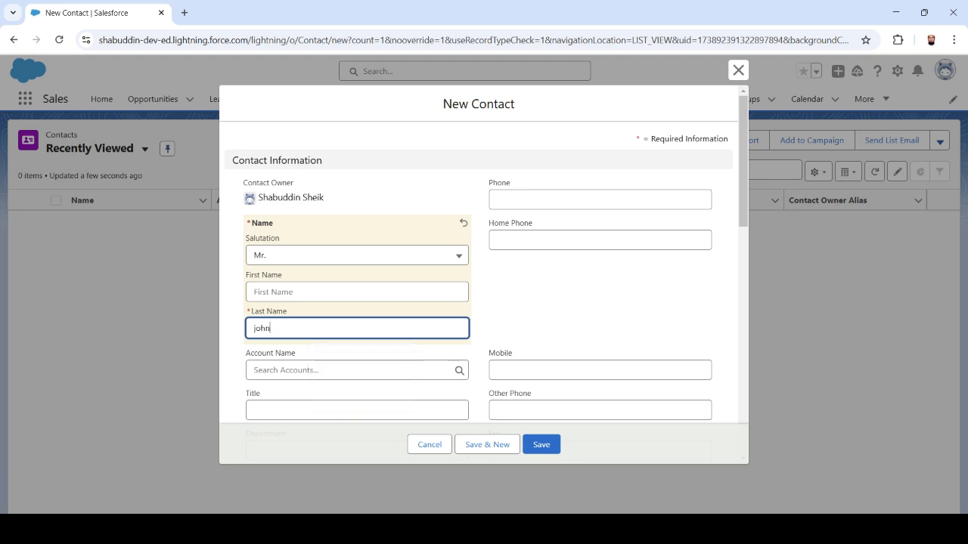
Set the contact's department to IT, enter the mobile number and save the record.
scroll(484, 257, down, 2)
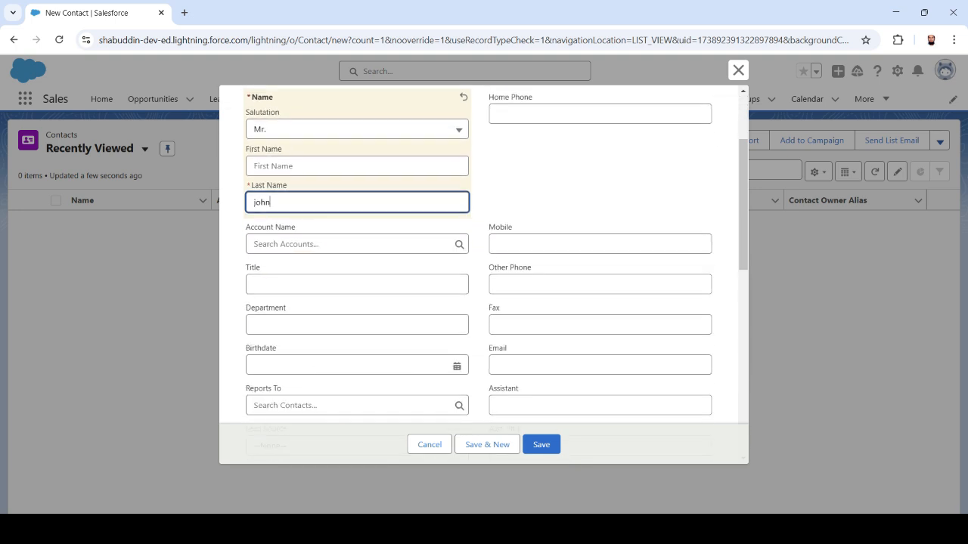
click(357, 325)
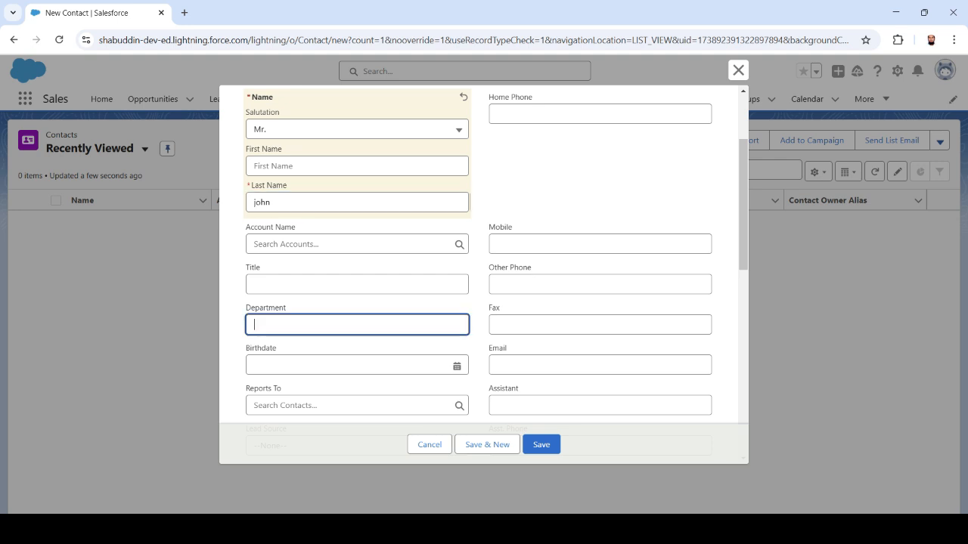
text(IT)
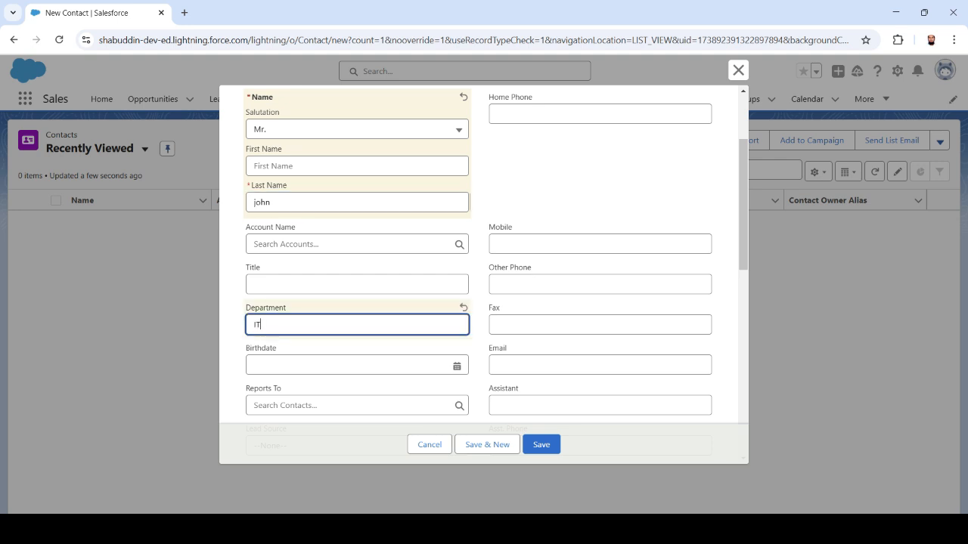
click(599, 245)
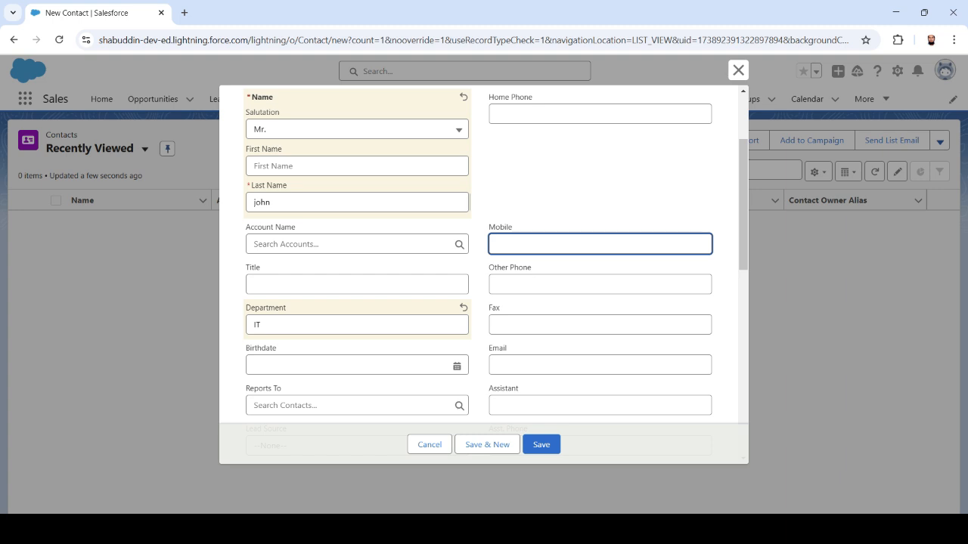
text(9876543)
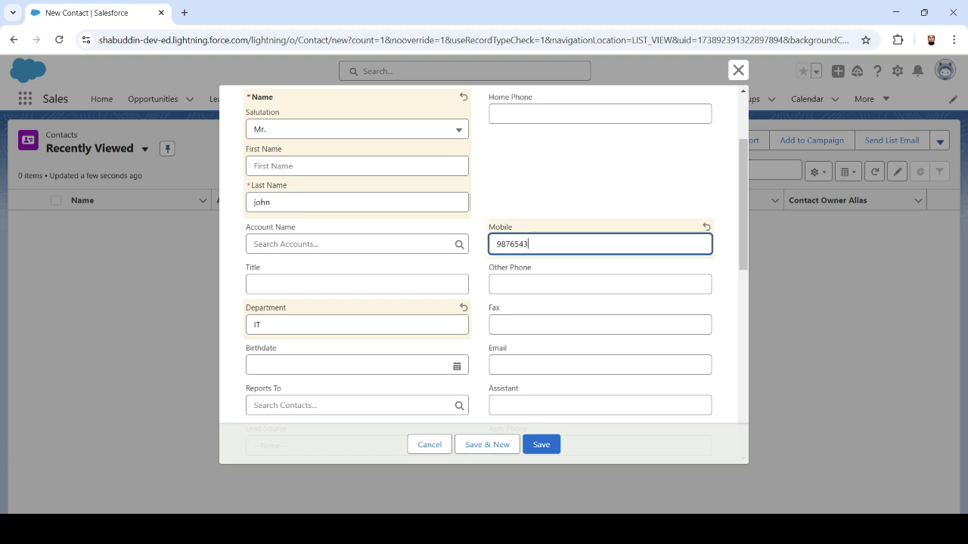
text(423)
click(545, 444)
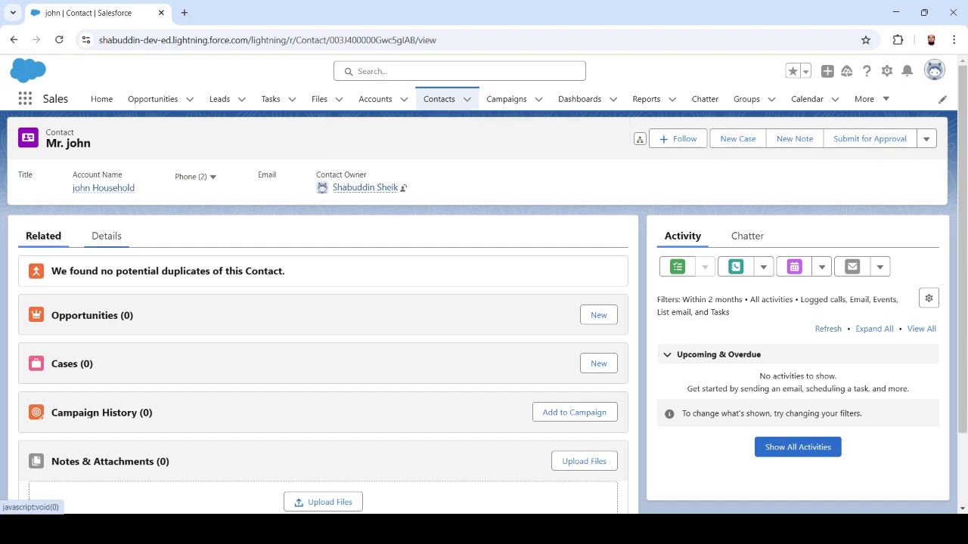
Review the saved contact's details and return to the recently viewed contacts.
click(105, 236)
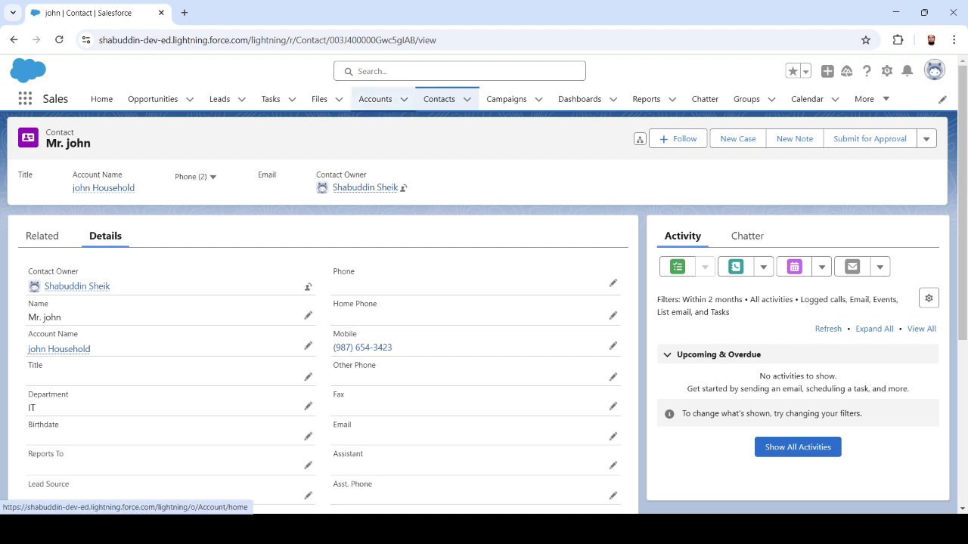
click(375, 99)
click(439, 99)
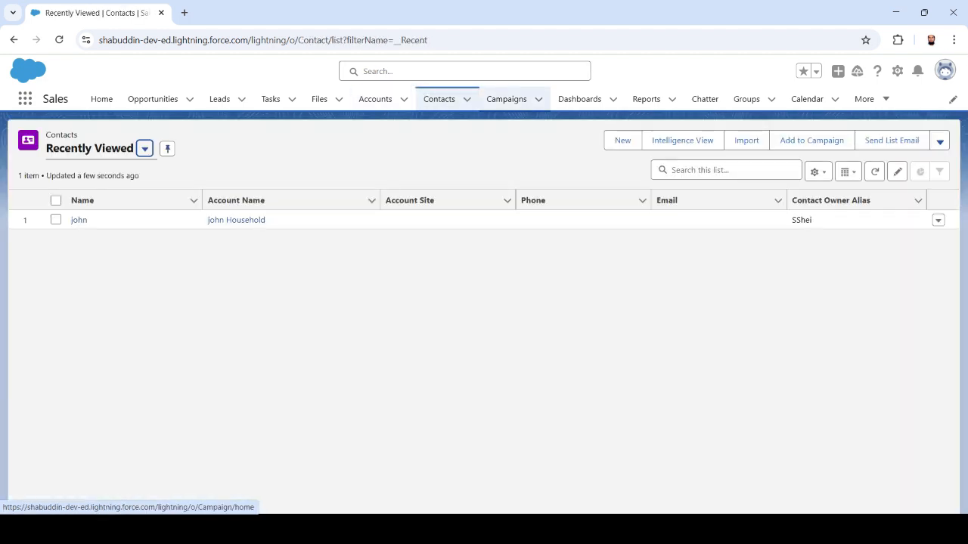
Look through the Campaigns, Dashboards, Contacts and Accounts pages, finishing on the recently viewed campaigns.
click(505, 99)
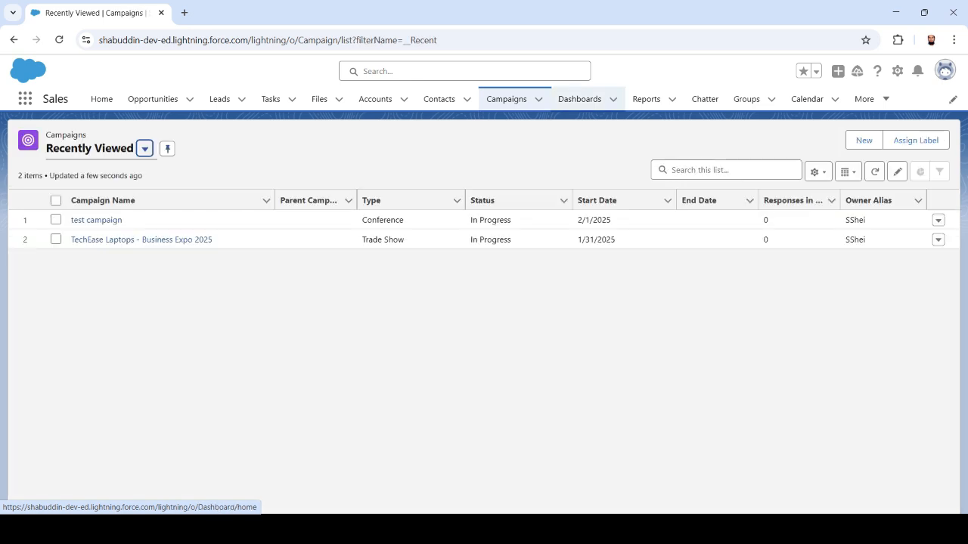
click(579, 99)
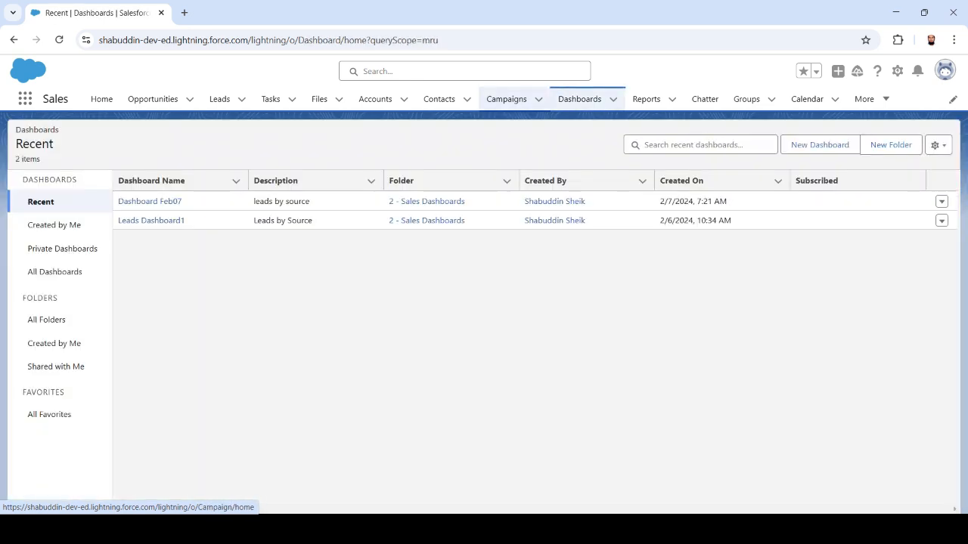
click(506, 99)
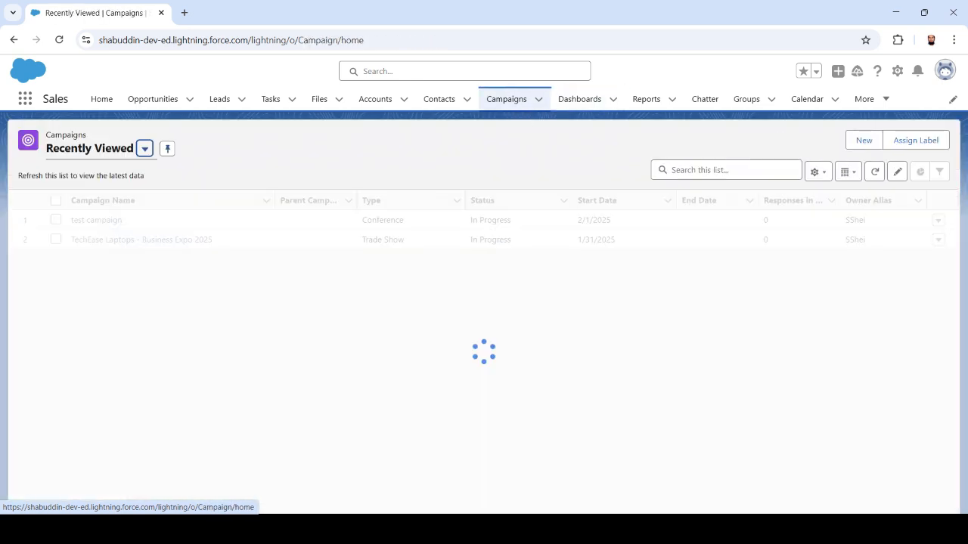
click(440, 99)
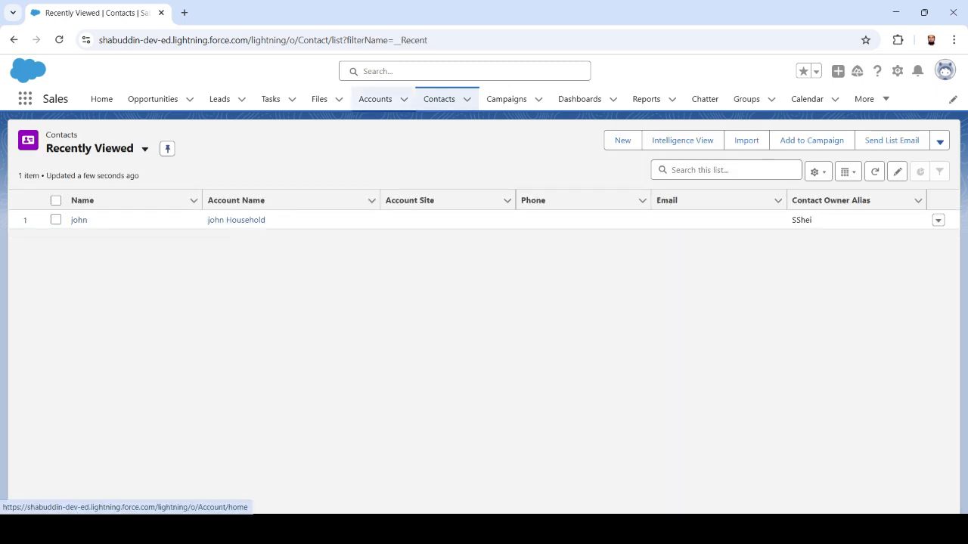
click(375, 99)
click(440, 99)
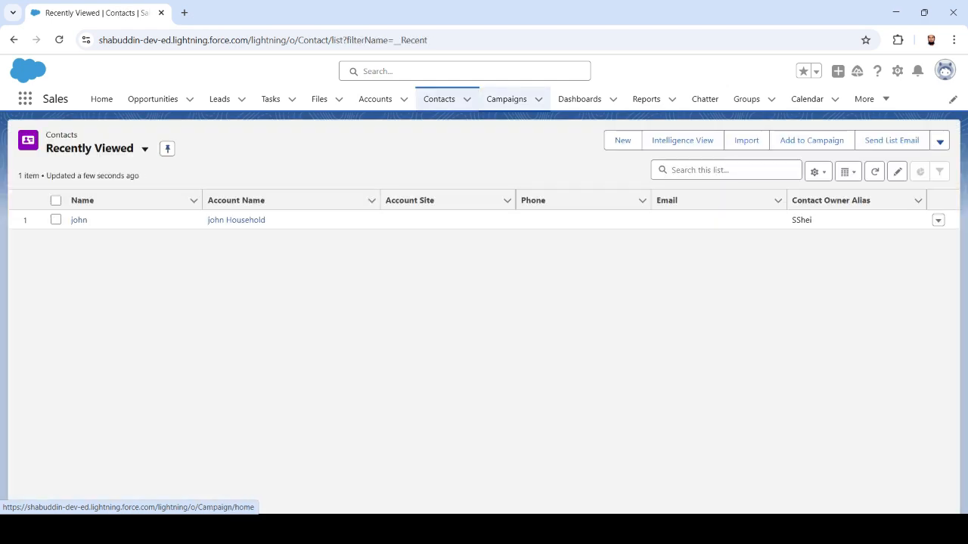
click(506, 100)
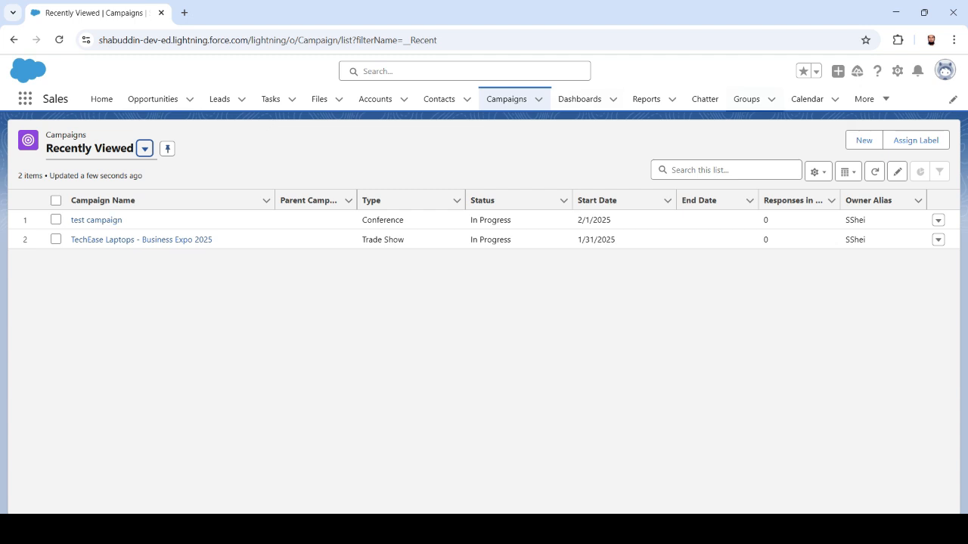
Open Setup for the current app in a new browser tab and go to the Object Manager.
click(897, 71)
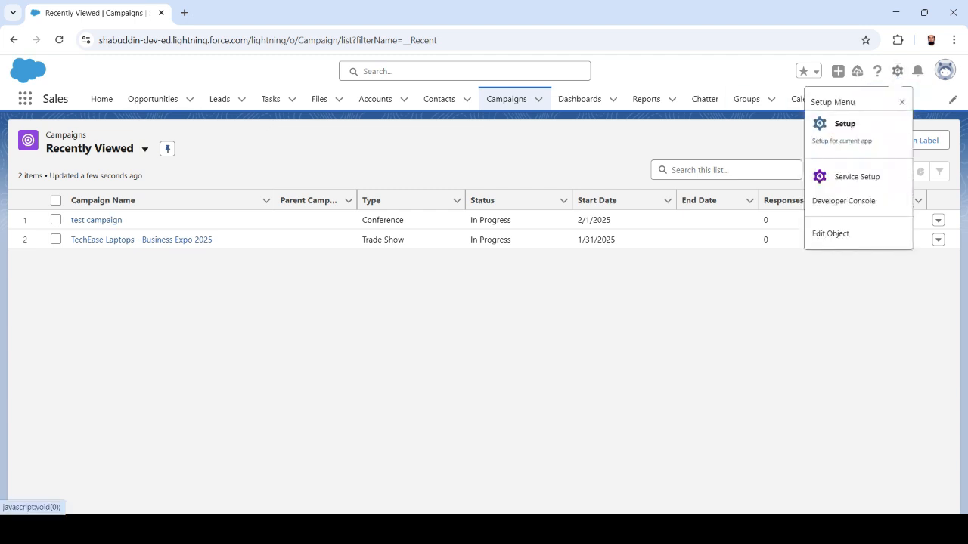
click(854, 130)
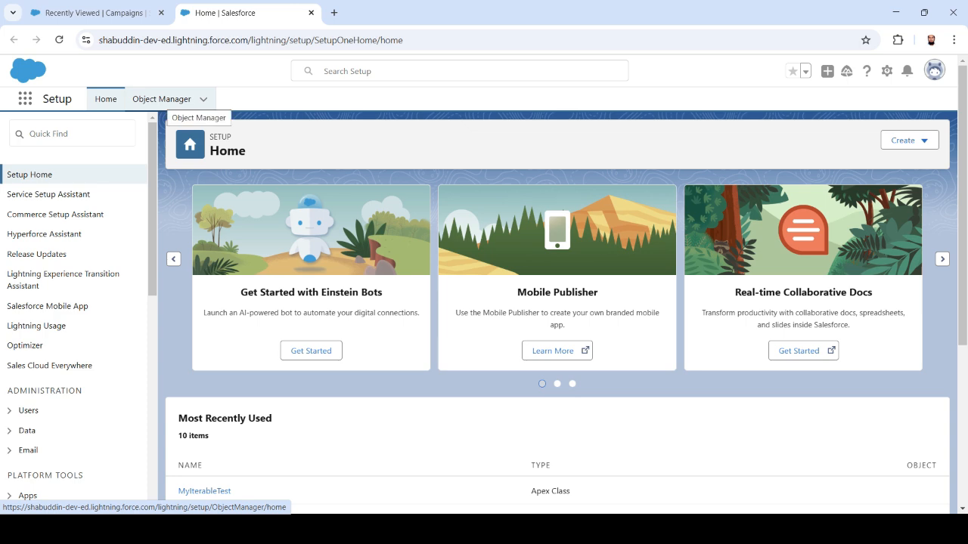
click(170, 99)
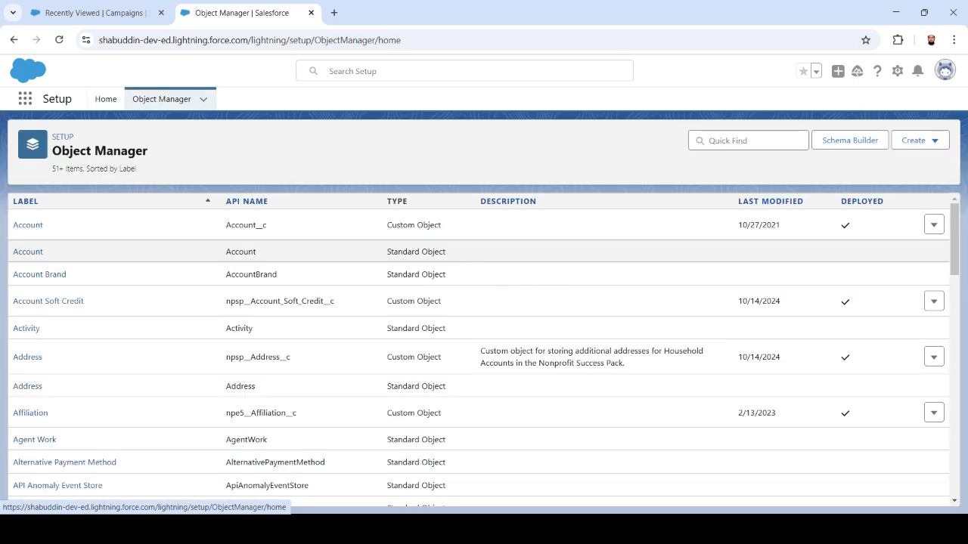
Browse the Object Manager list of standard and custom objects and return to its beginning.
scroll(484, 355, down, 3)
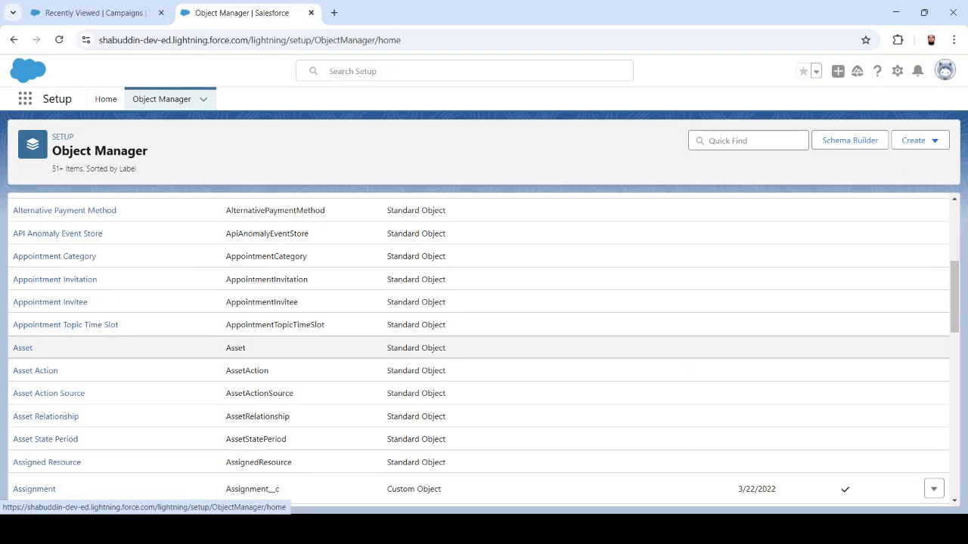
scroll(484, 356, down, 4)
scroll(484, 352, down, 5)
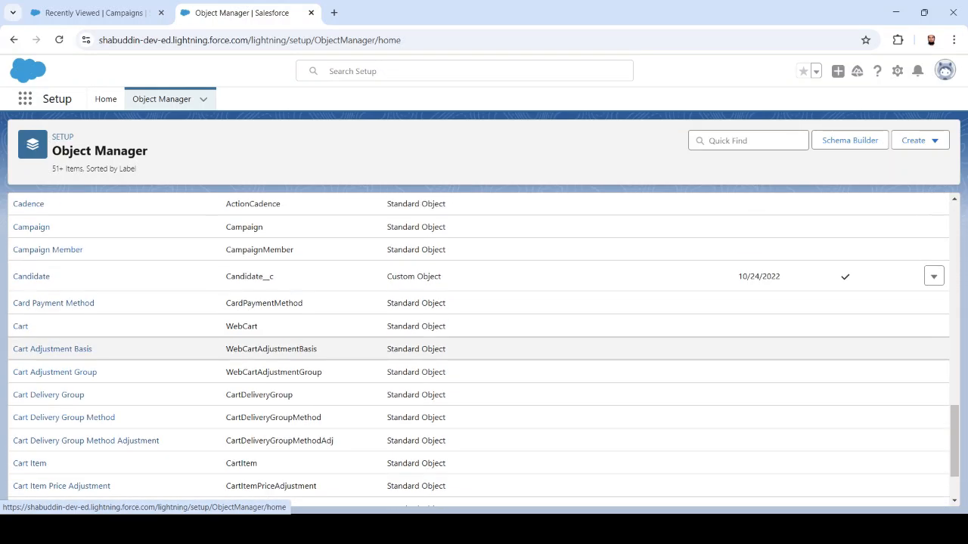
scroll(484, 352, down, 5)
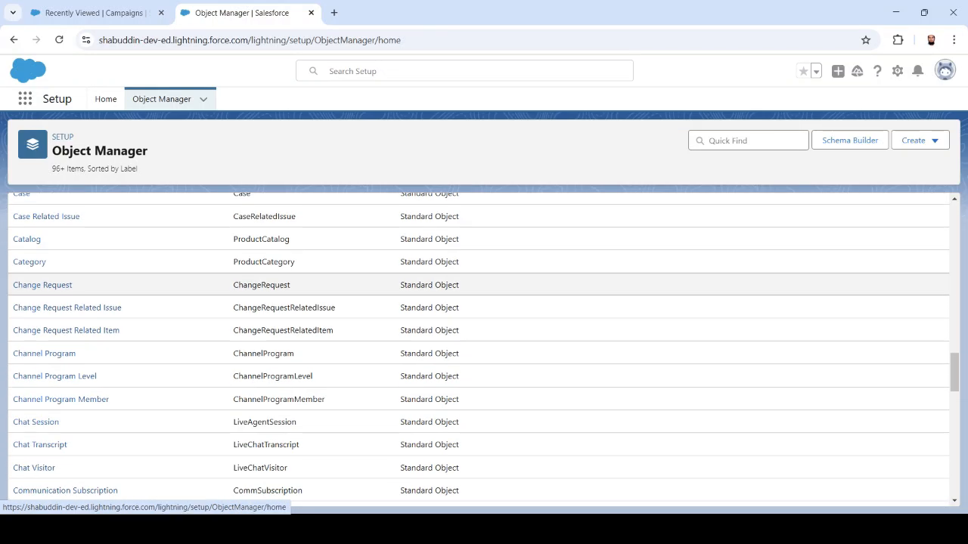
scroll(484, 352, down, 4)
scroll(484, 352, down, 4)
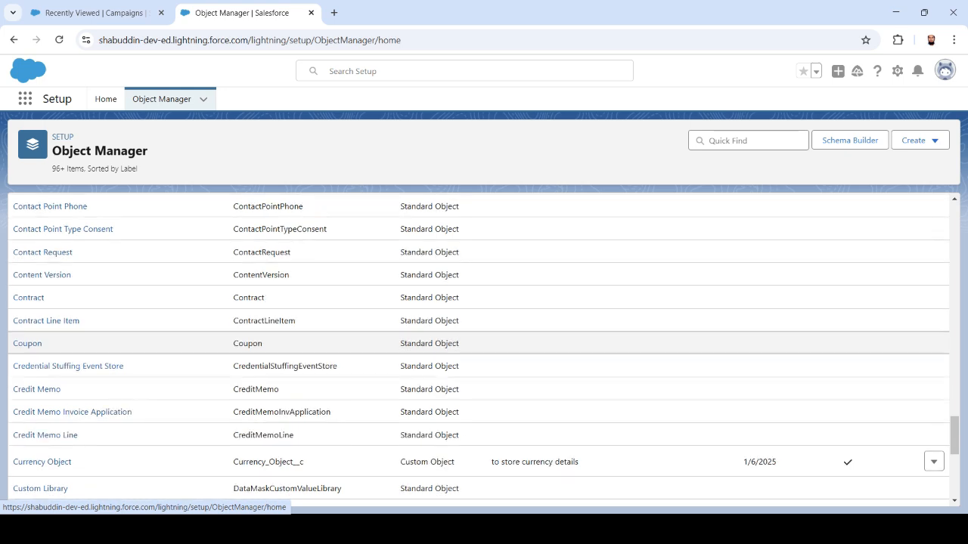
scroll(484, 342, down, 3)
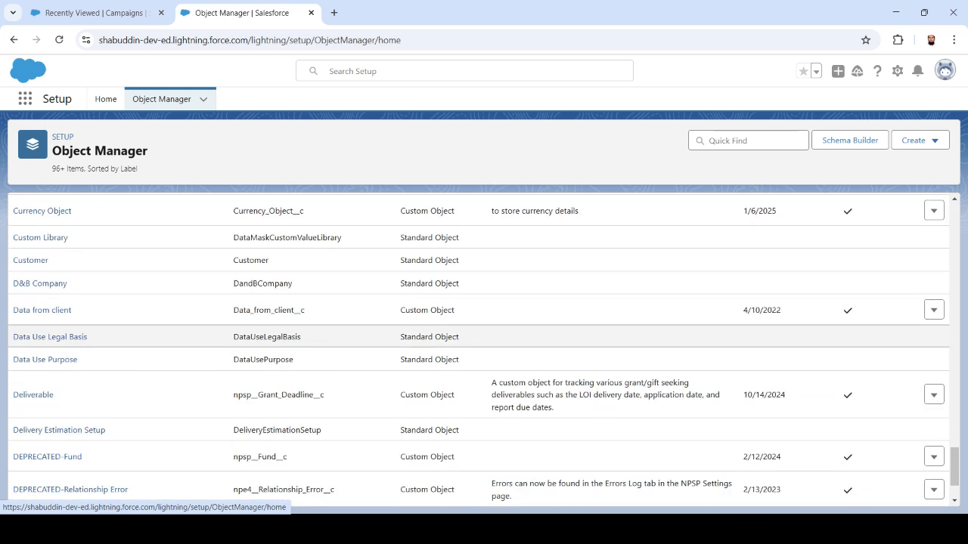
scroll(484, 337, down, 1)
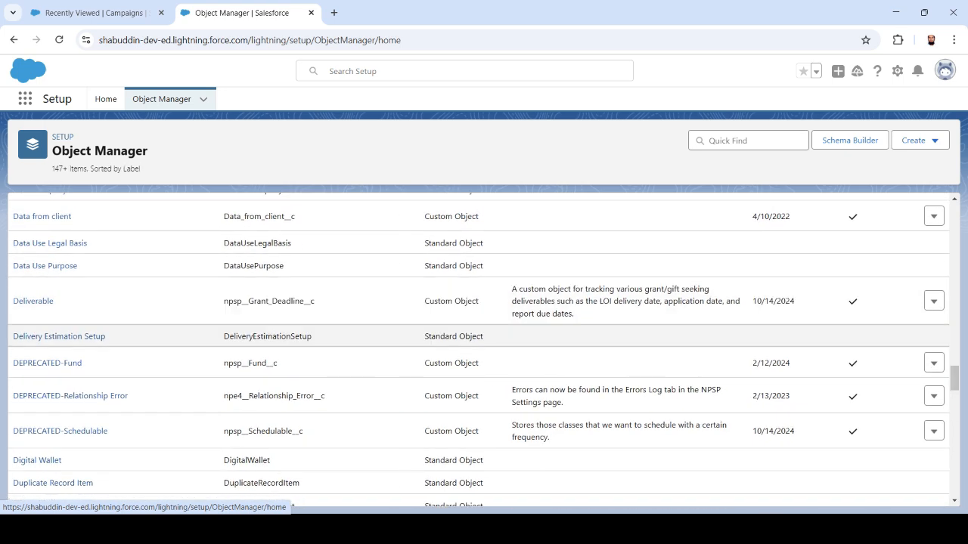
scroll(484, 342, up, 6)
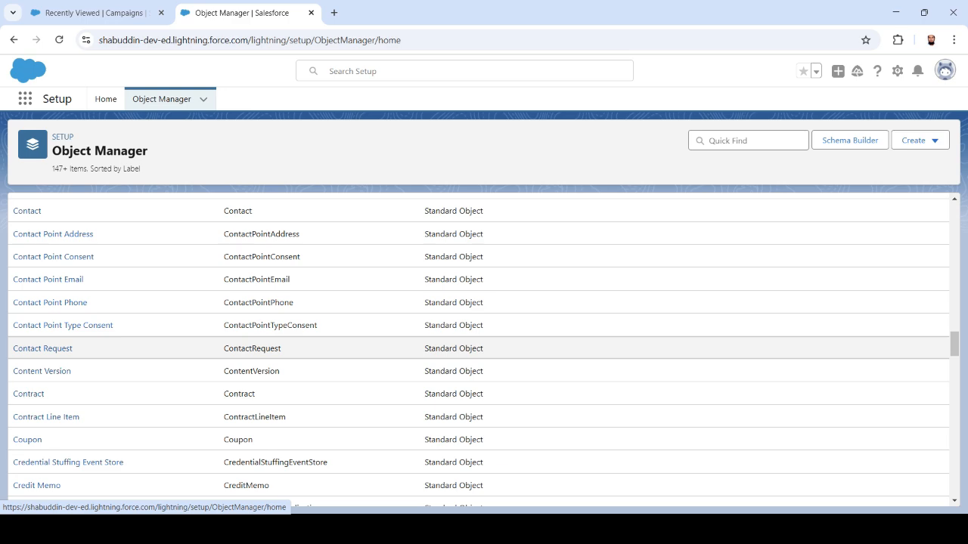
scroll(484, 351, down, 3)
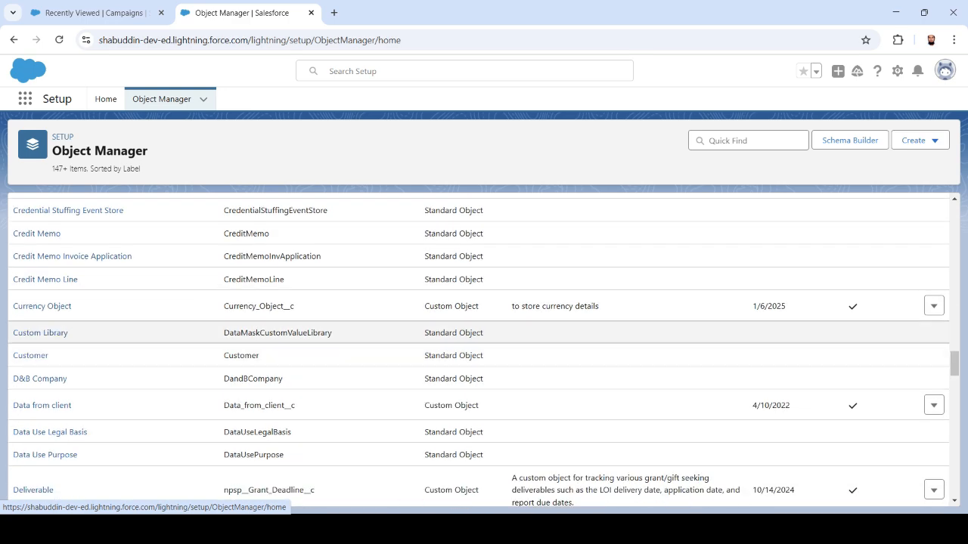
scroll(484, 348, up, 15)
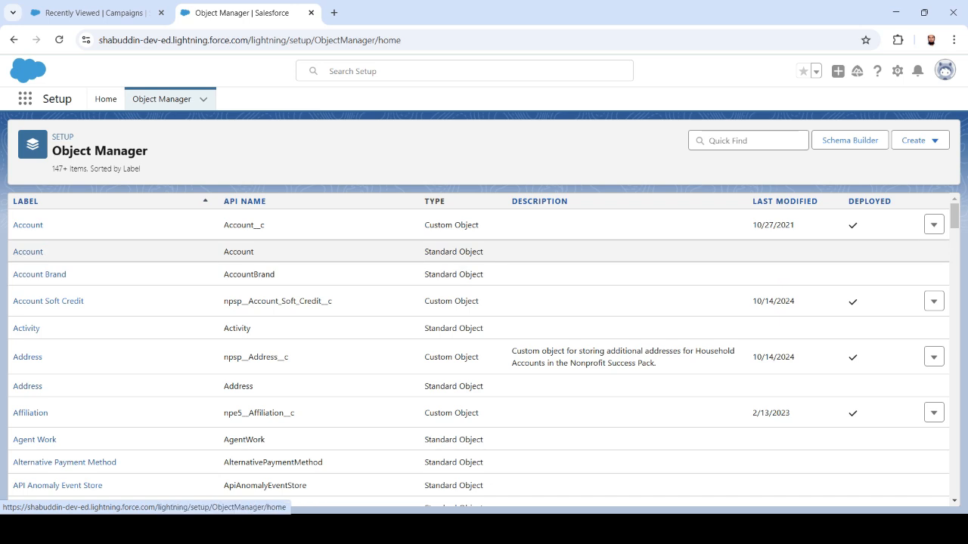
Compare the API names of the standard objects Account and Assigned Resource with that of the custom object Assignment.
drag(224, 252, 254, 252)
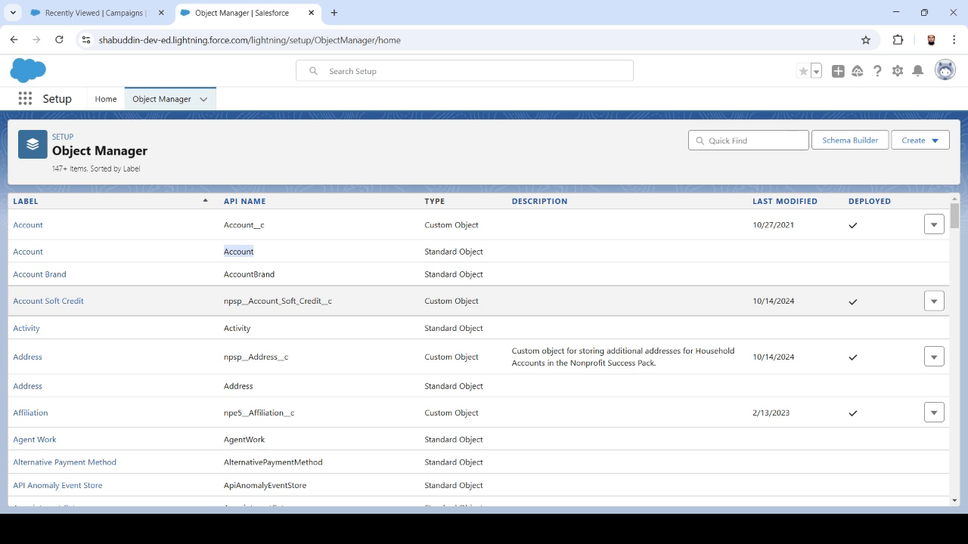
scroll(479, 348, down, 1)
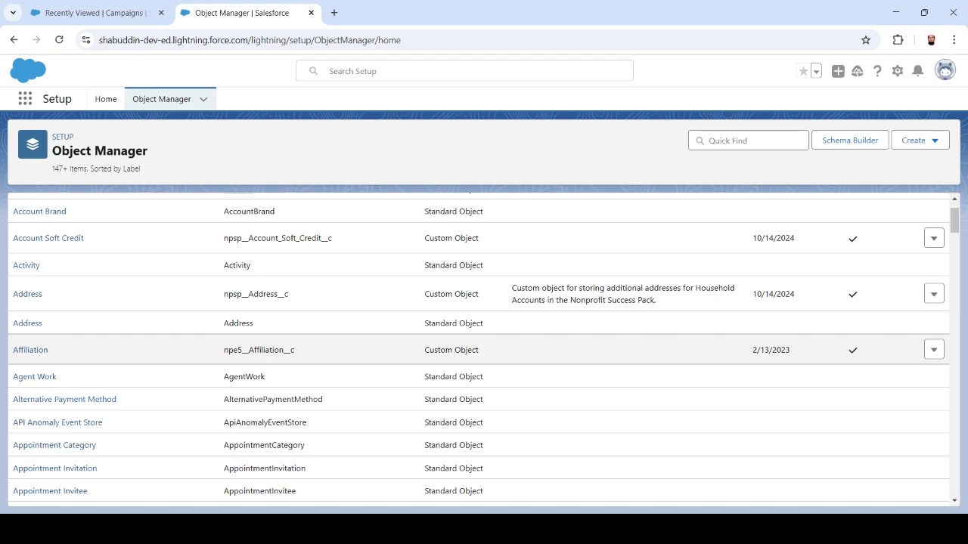
scroll(484, 350, down, 3)
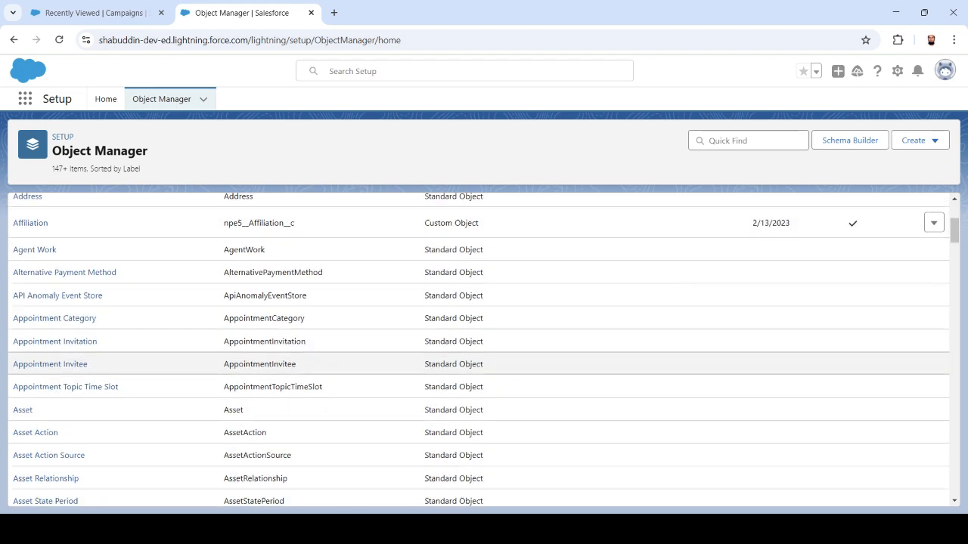
scroll(483, 350, down, 1)
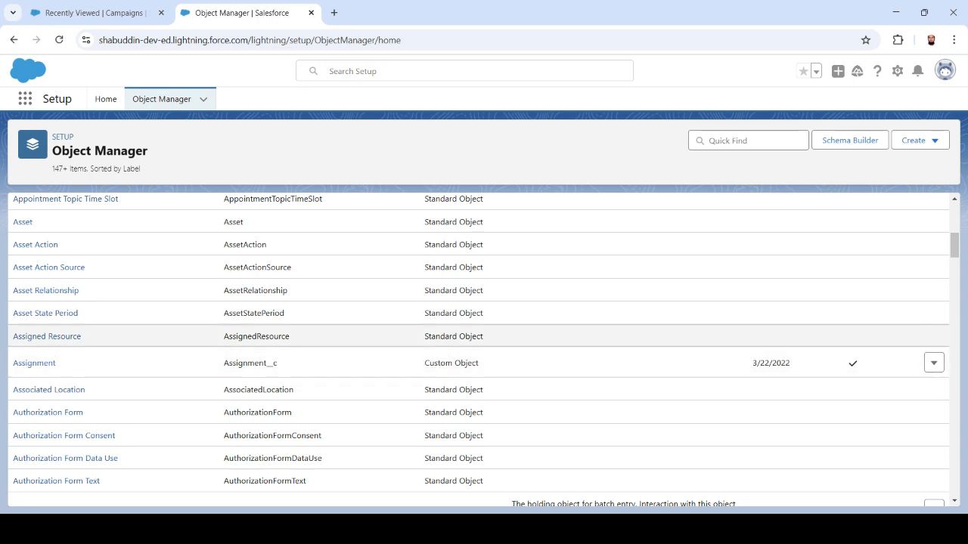
drag(425, 337, 484, 336)
drag(223, 336, 290, 336)
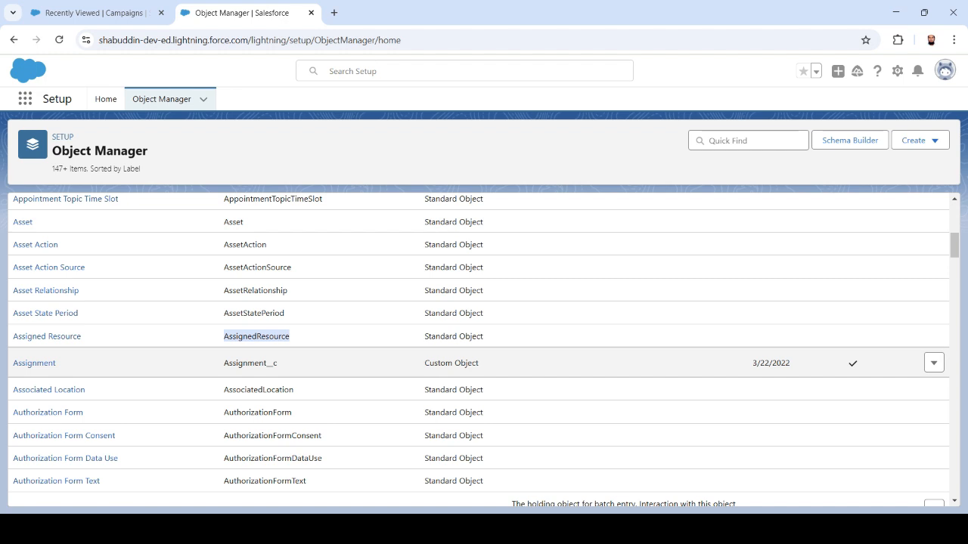
drag(224, 363, 273, 363)
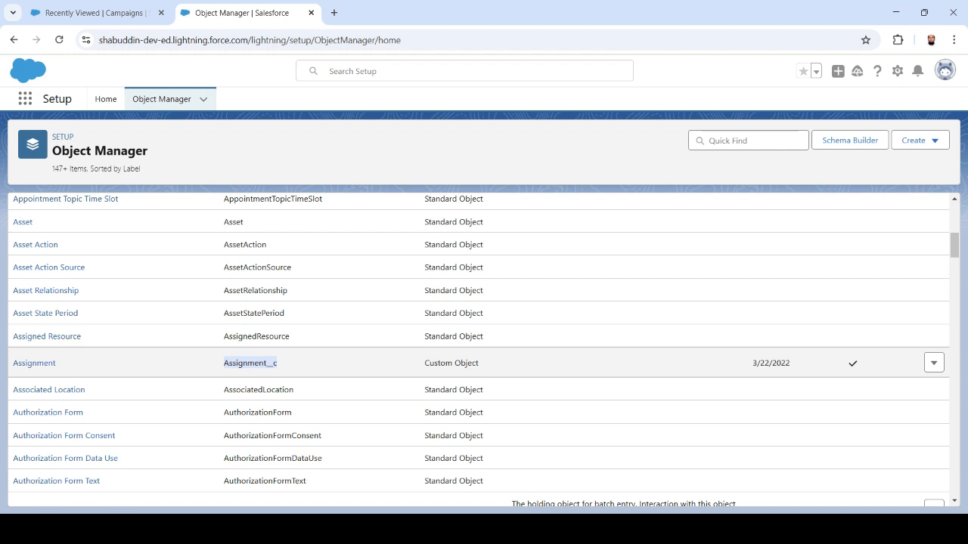
scroll(479, 363, up, 5)
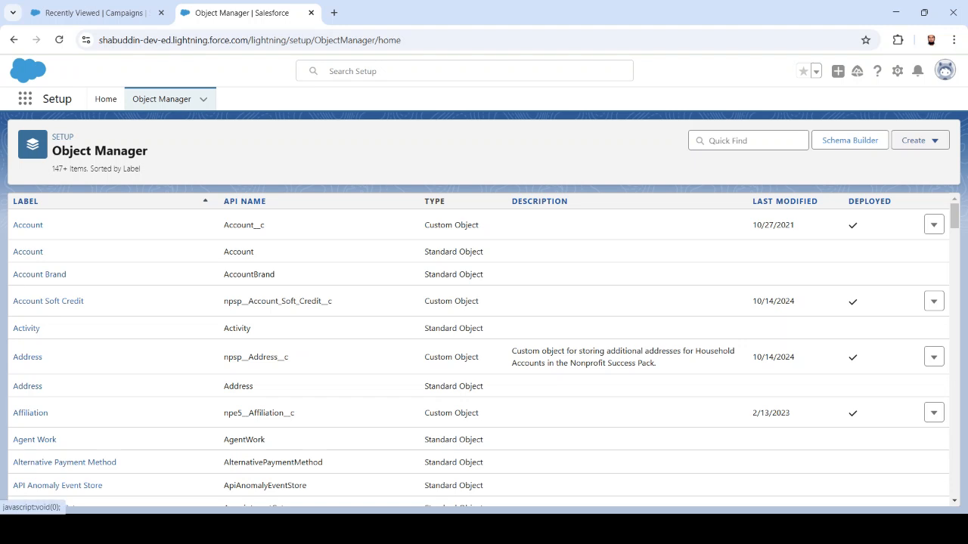
Open Schema Builder, display the standard Account object on the canvas and apply the automatic layout.
click(850, 141)
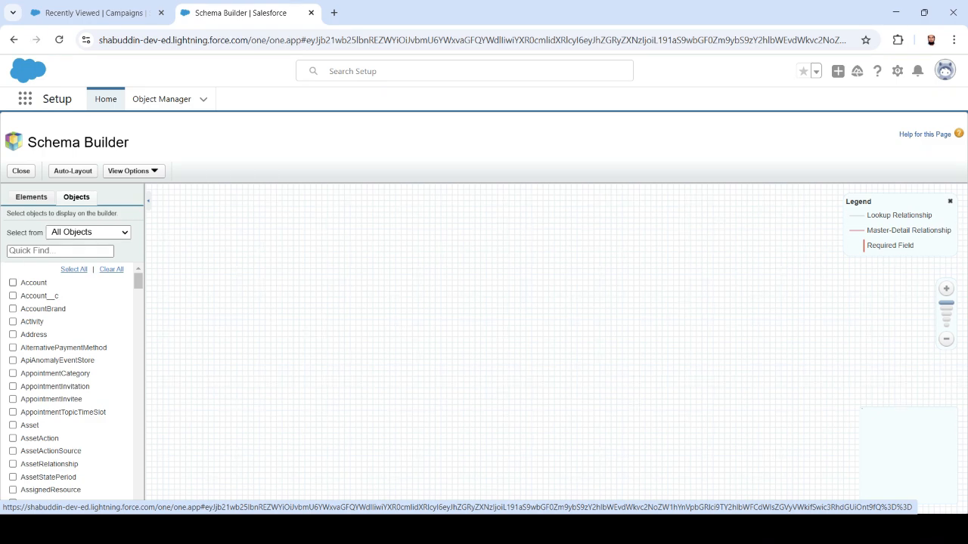
click(12, 283)
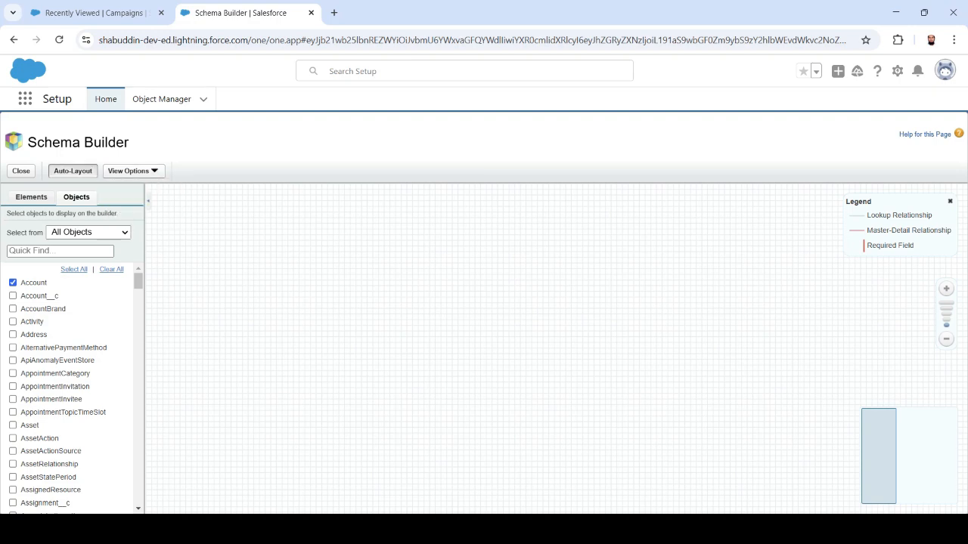
click(72, 171)
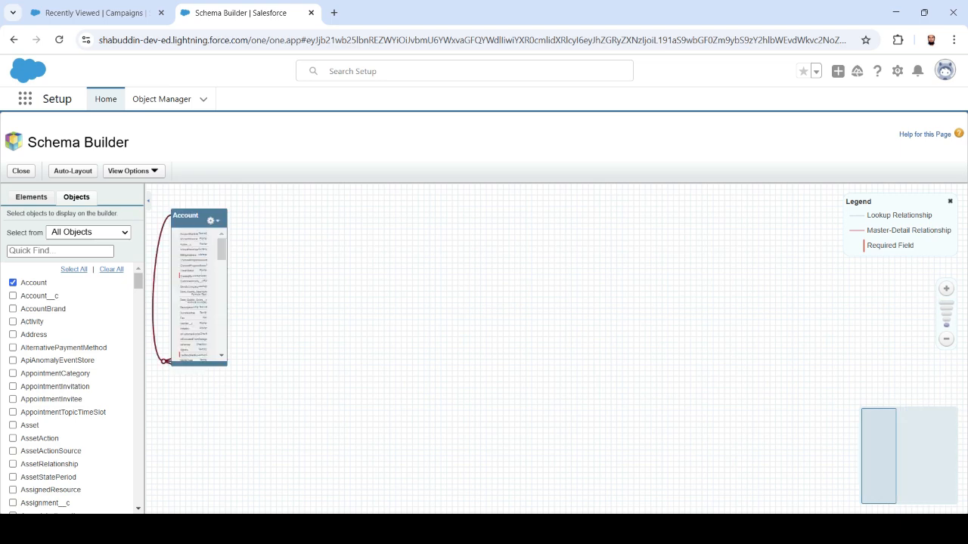
Enlarge the schema diagram, reapply the automatic layout and move the Account object up and to the left on the canvas.
click(946, 289)
click(946, 289)
click(946, 289)
click(946, 289)
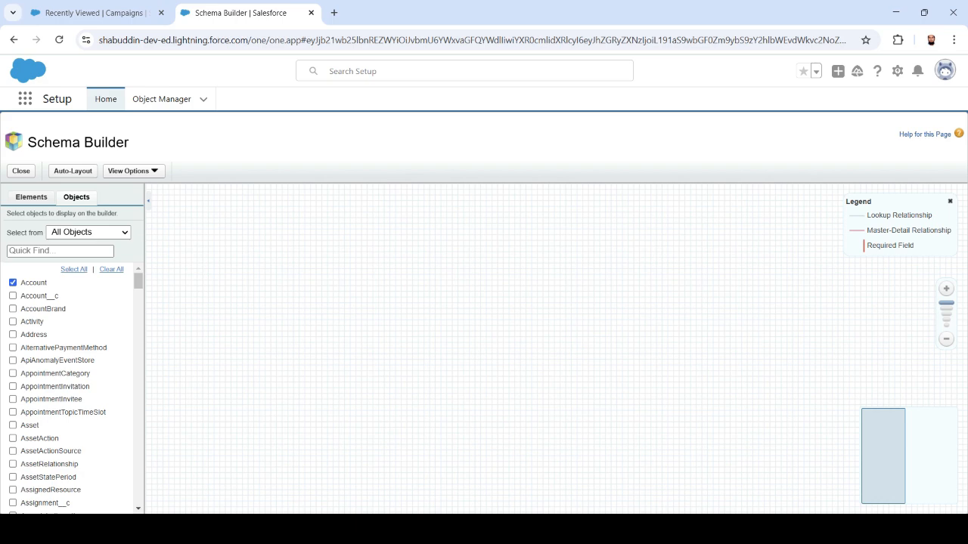
click(72, 172)
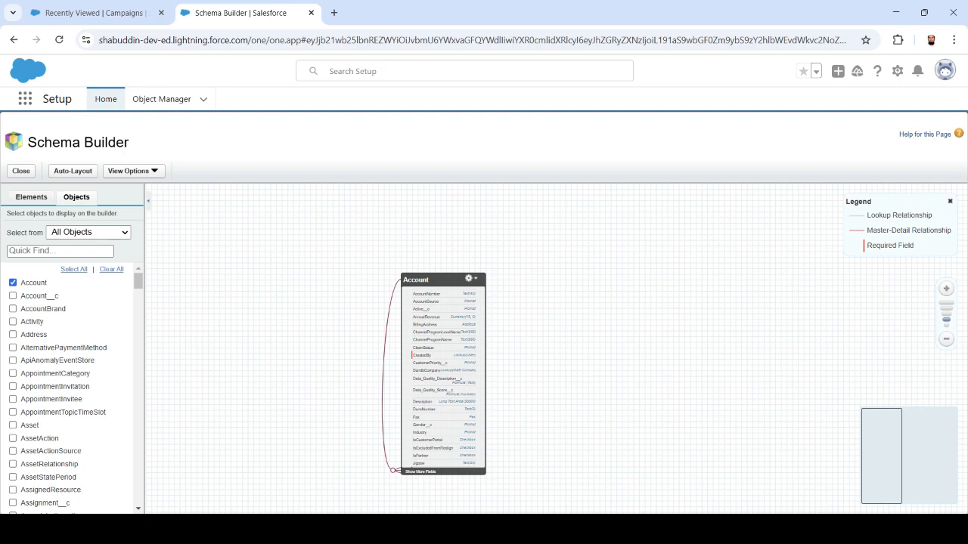
drag(435, 280, 339, 220)
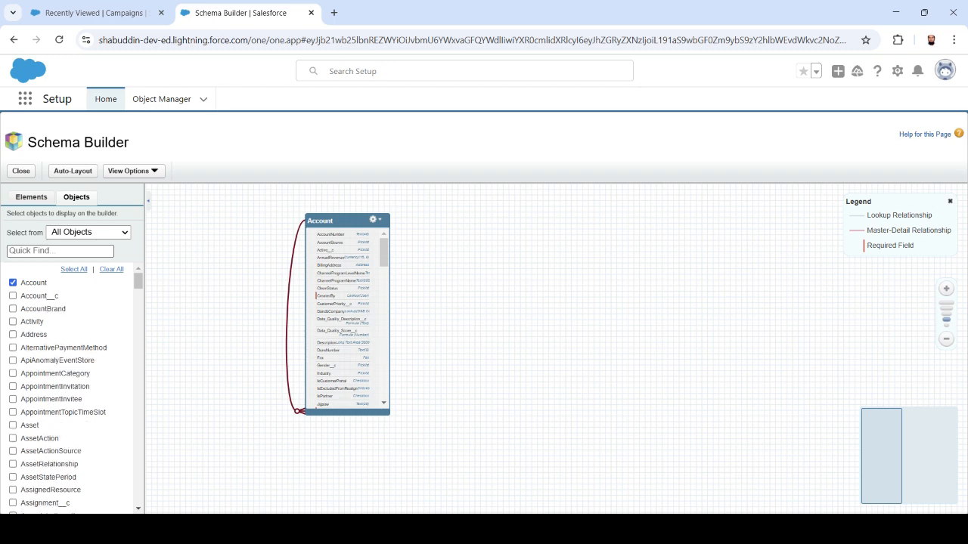
Filter the schema objects by "cont" and add Contact to the canvas beside Account.
click(58, 251)
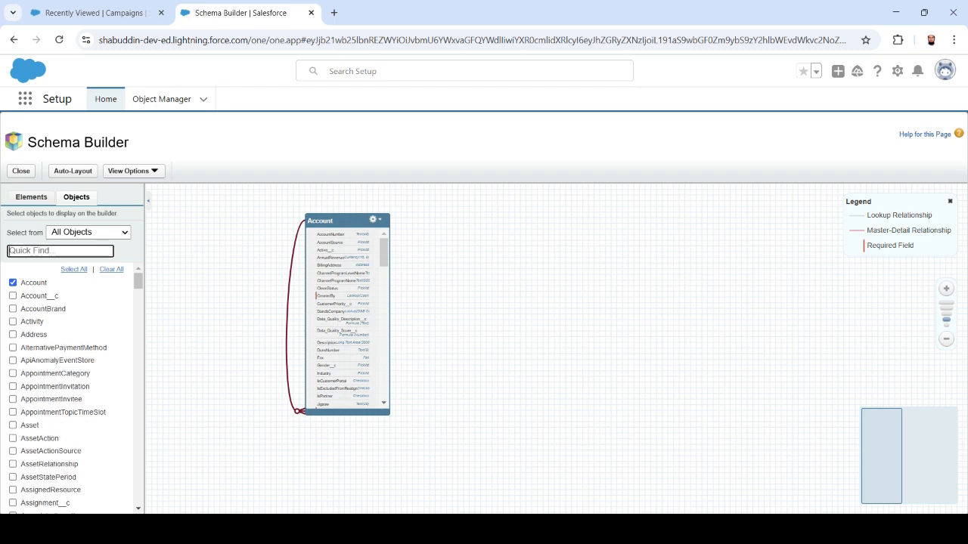
text(cont)
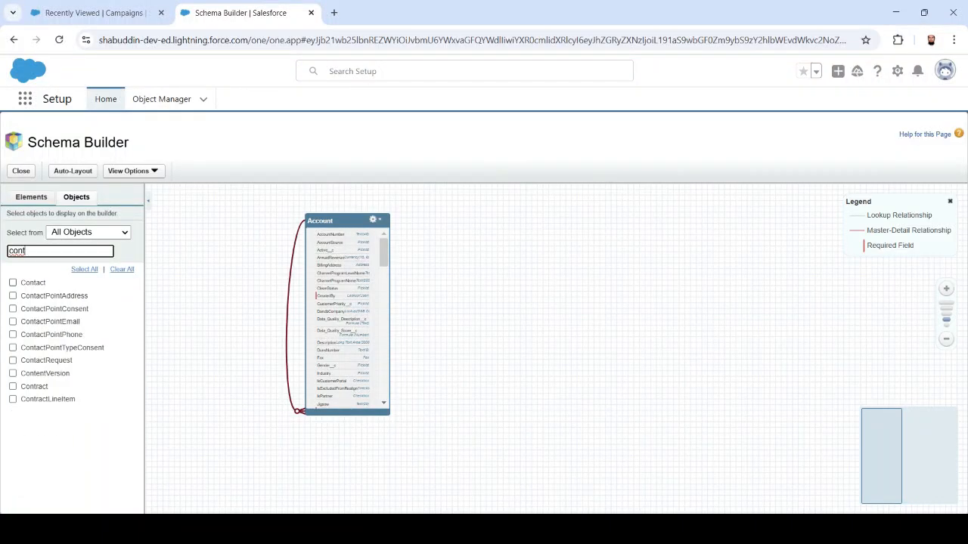
click(12, 283)
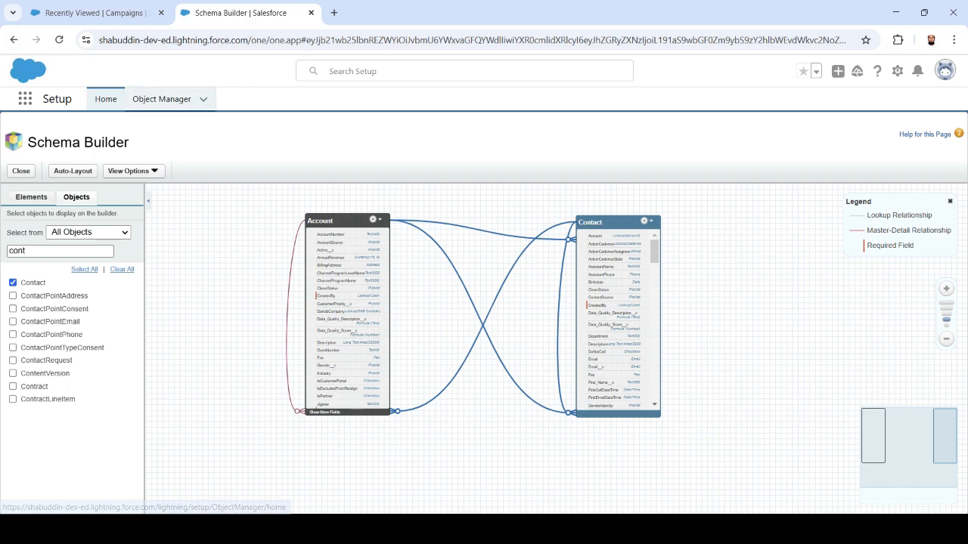
Return to the Object Manager and start creating a new custom object.
click(162, 100)
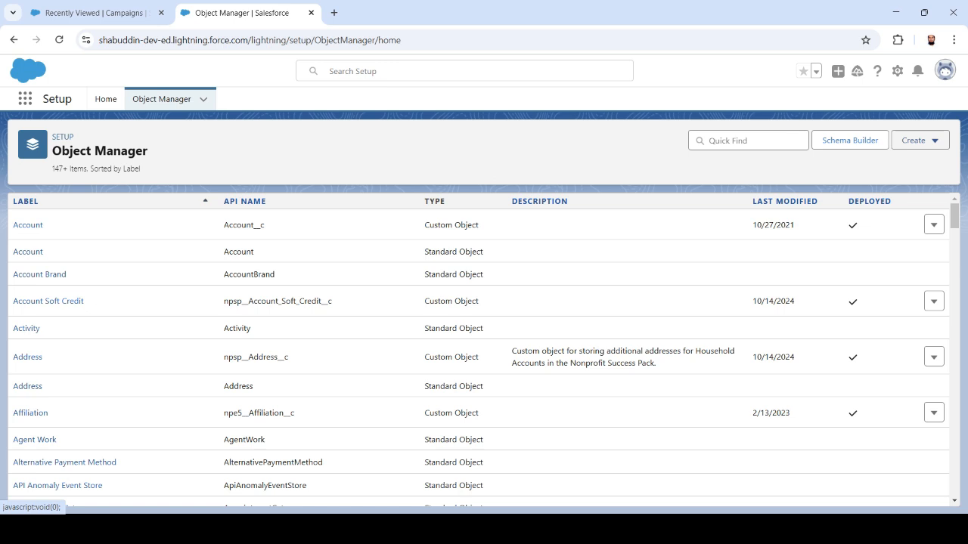
click(919, 141)
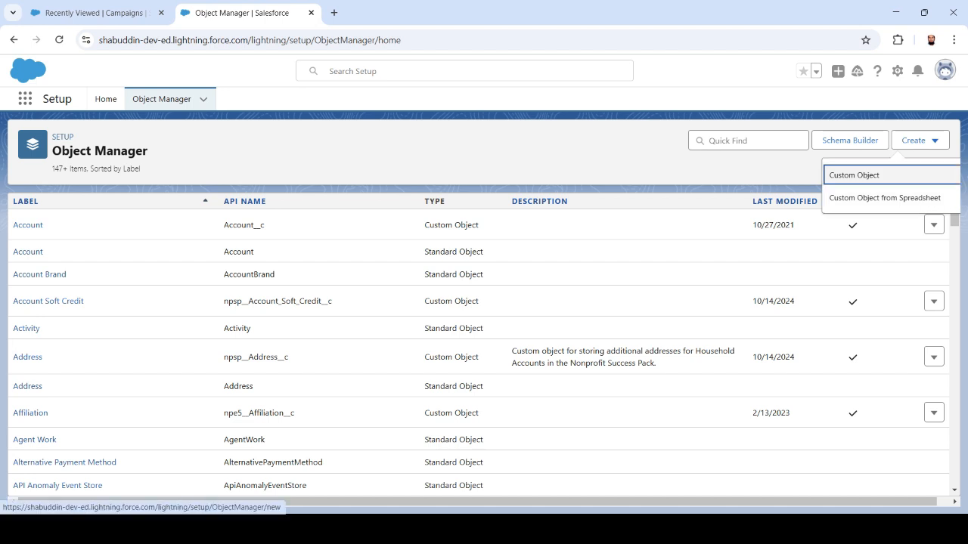
click(854, 175)
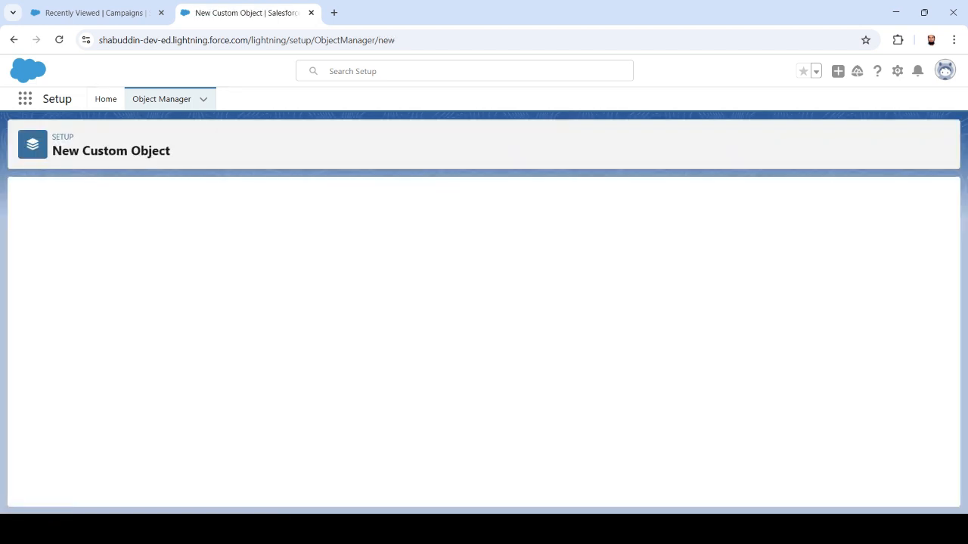